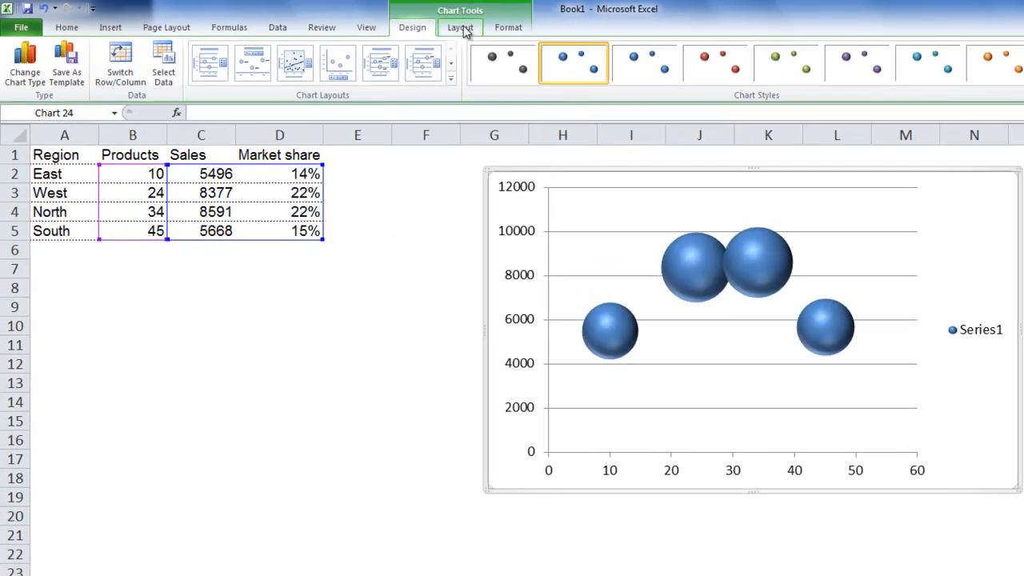
- Add a chart title above the bubble chart, using the option that resizes the chart
left_click(462, 29)
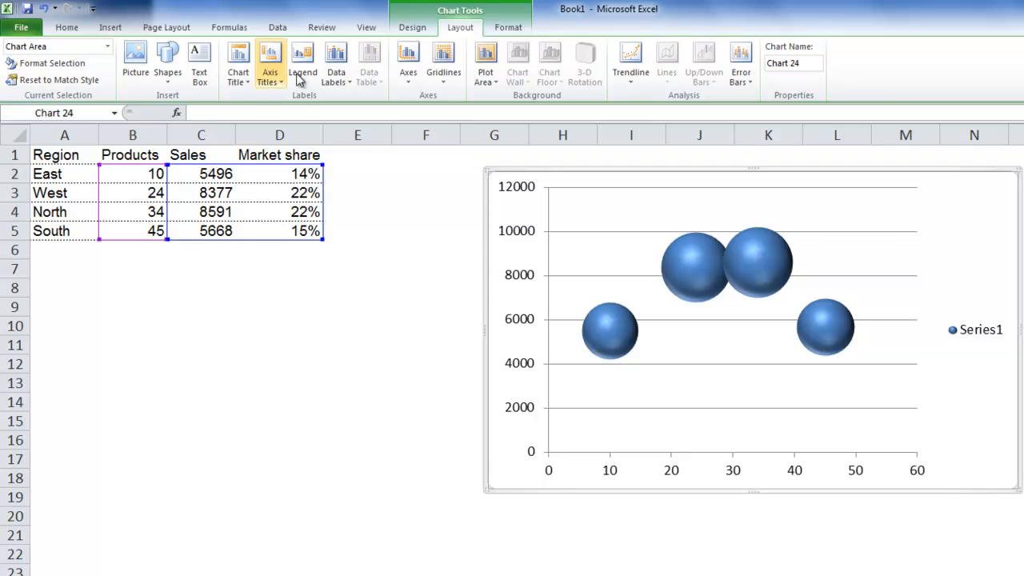
left_click(243, 78)
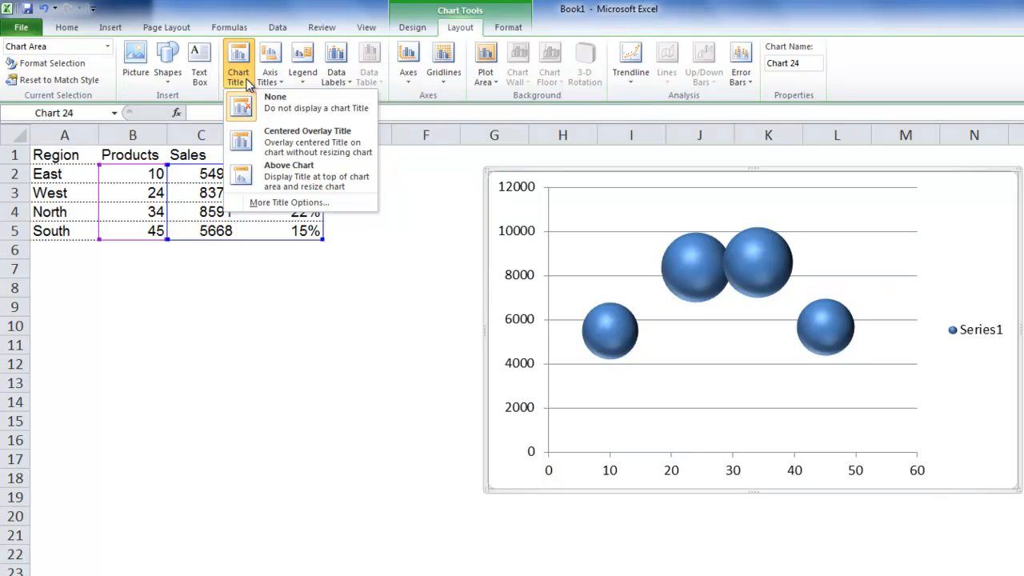
left_click(296, 178)
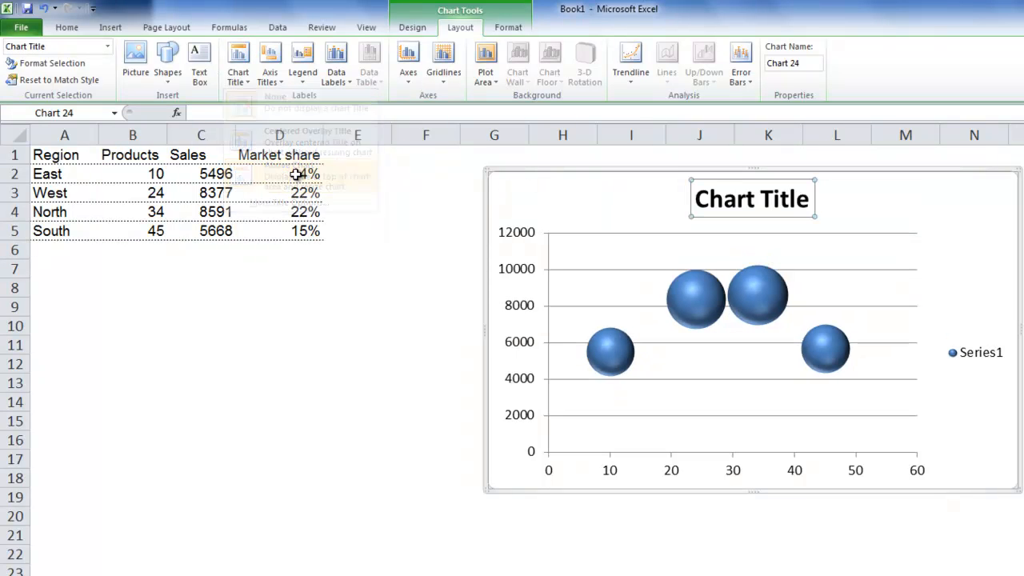
- Add a title below the horizontal axis and a vertical-text title to the vertical axis, and shift the chart closer to the table
left_click(270, 77)
mouse_move(336, 98)
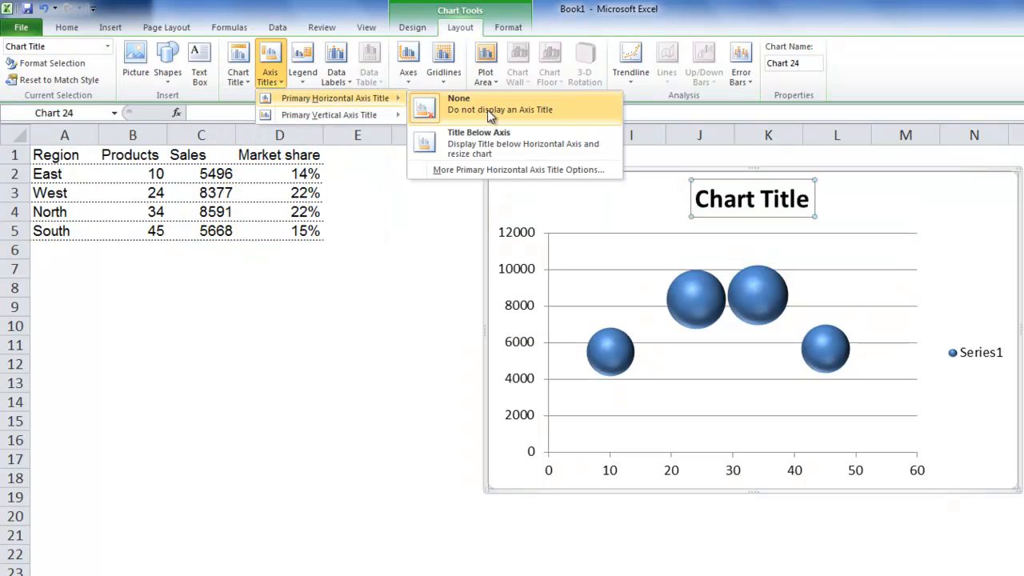
left_click(506, 142)
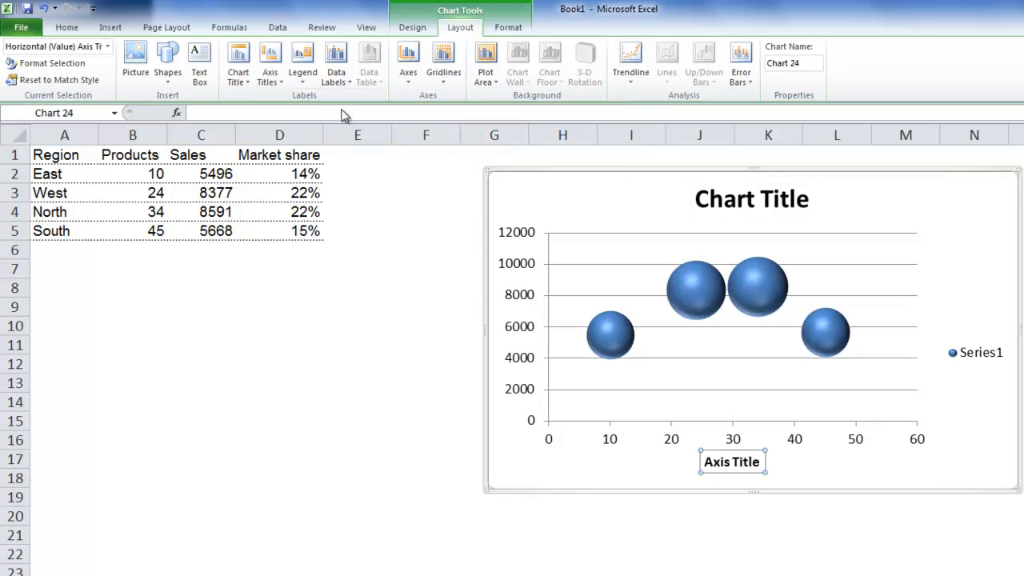
left_click(269, 77)
mouse_move(336, 115)
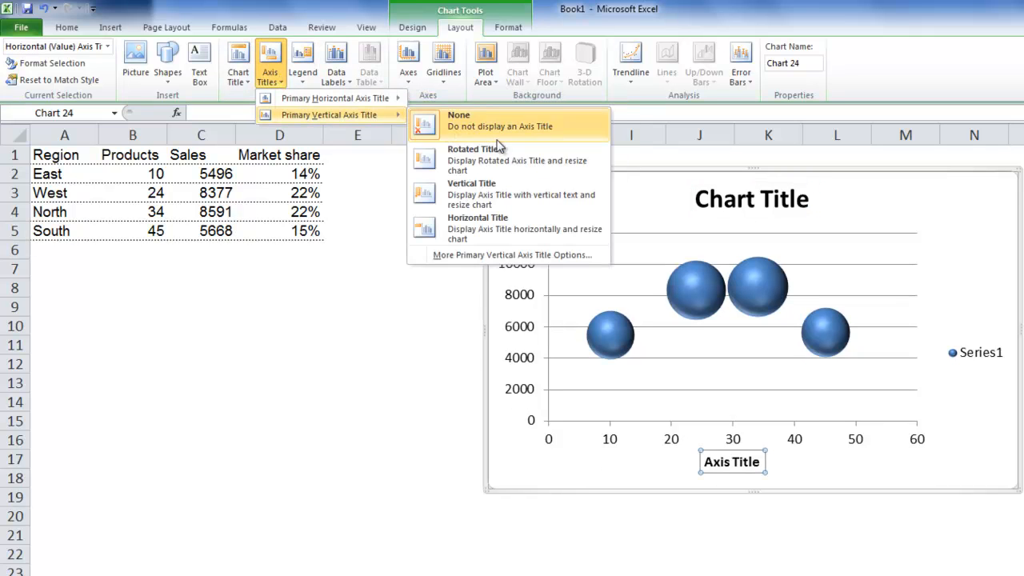
left_click(496, 193)
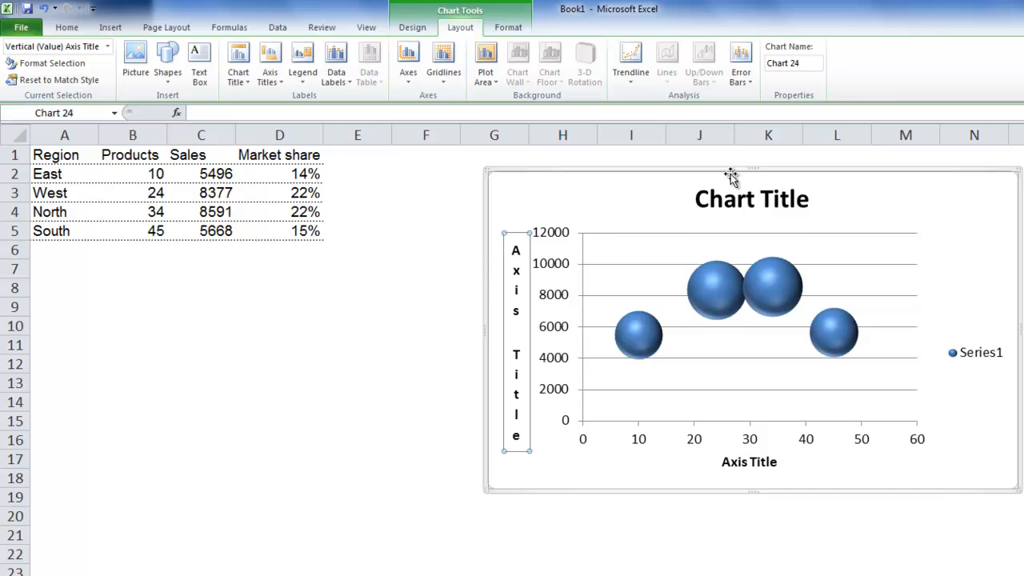
left_click_drag(730, 170, 641, 164)
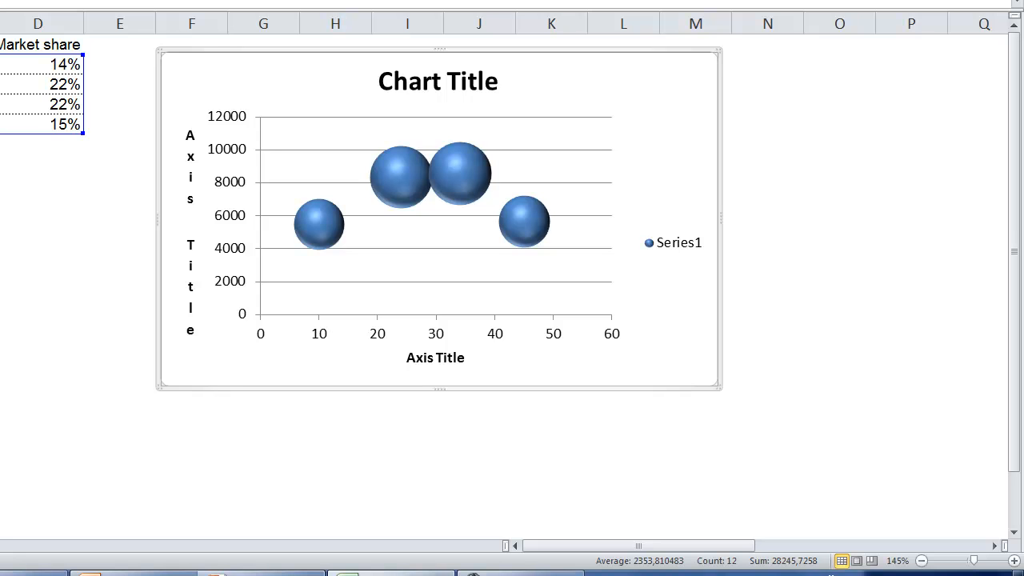
- Add data labels to the bubbles and include the X value and bubble size along with the Y value
right_click(462, 183)
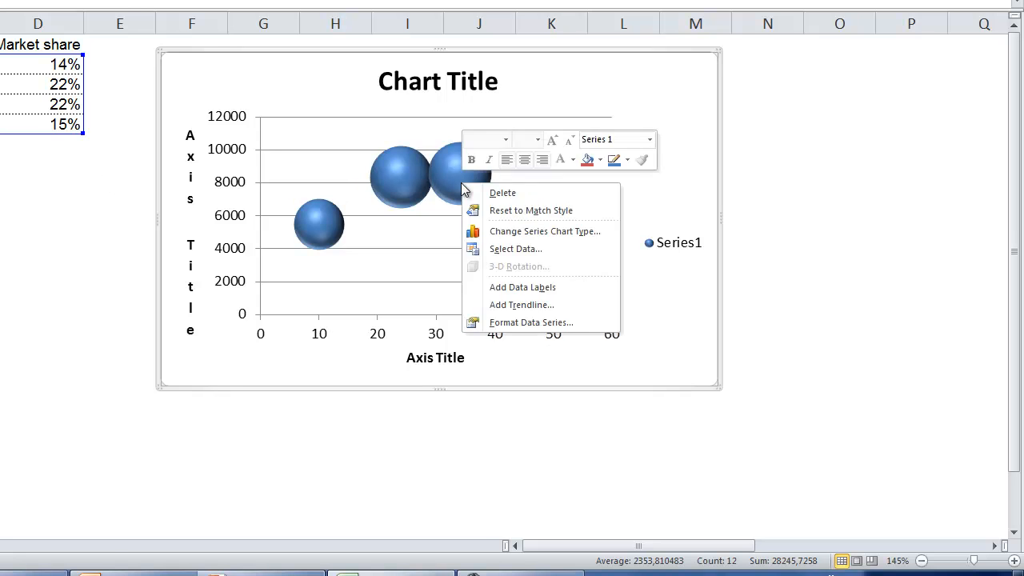
left_click(755, 398)
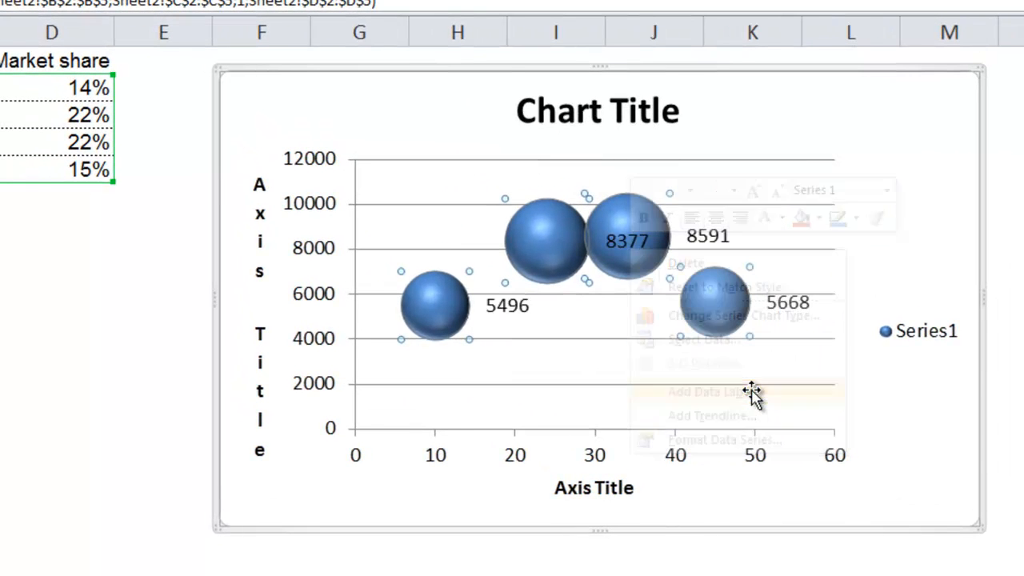
right_click(791, 302)
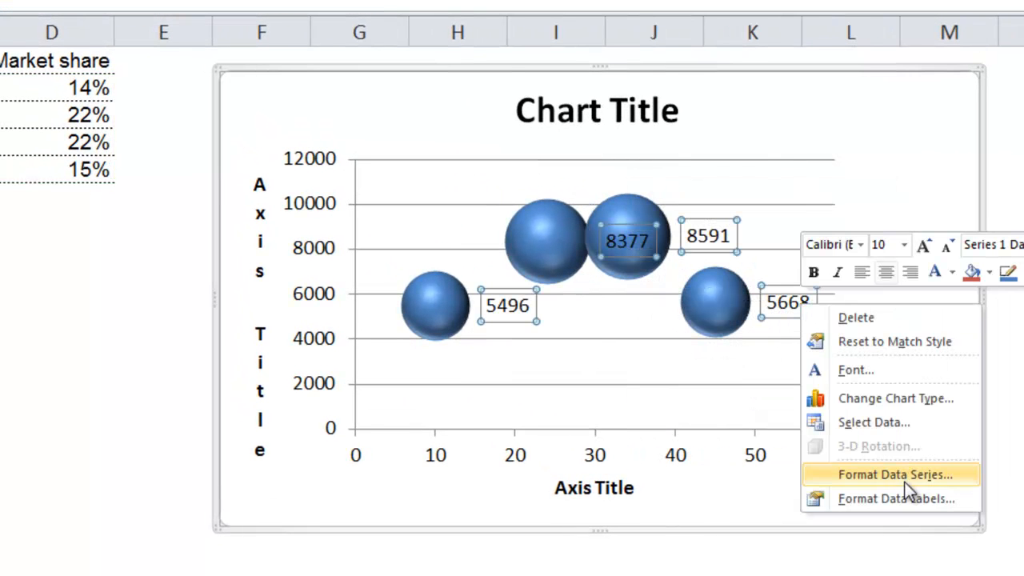
left_click(897, 498)
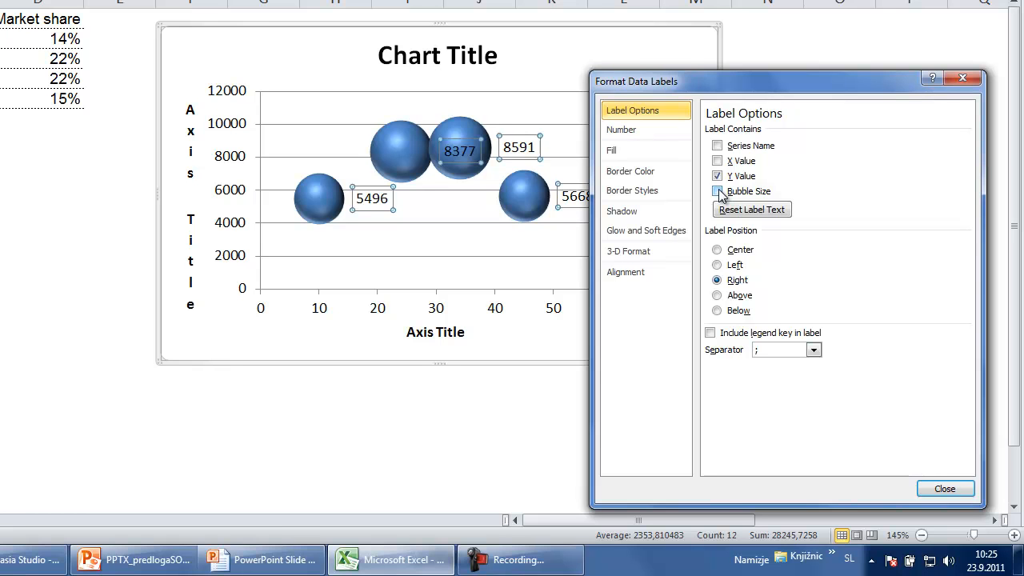
left_click(718, 191)
left_click(717, 161)
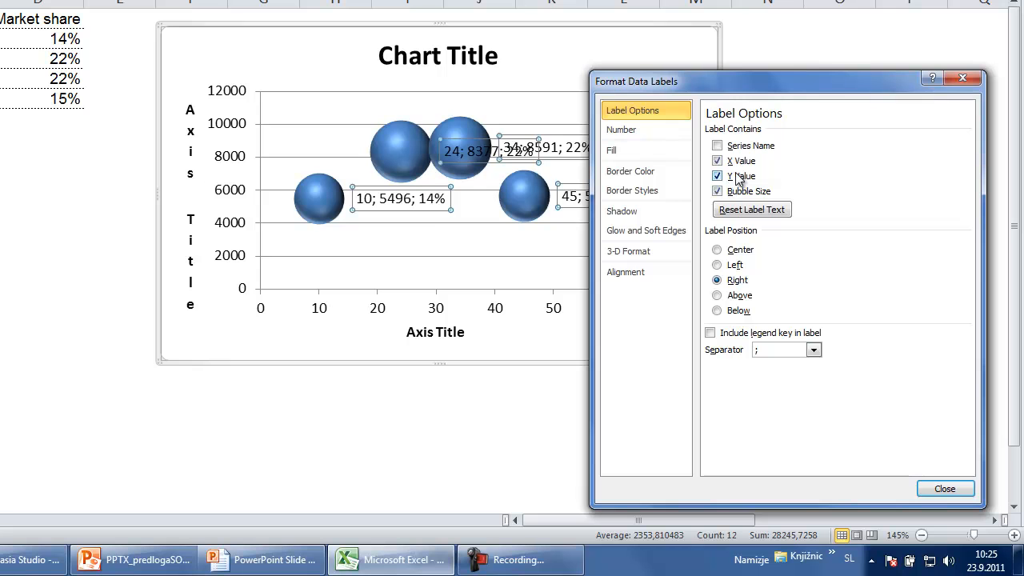
- Remove the bubble size, Y value and X value from the data labels and close the label formatting
left_click(717, 191)
left_click(717, 176)
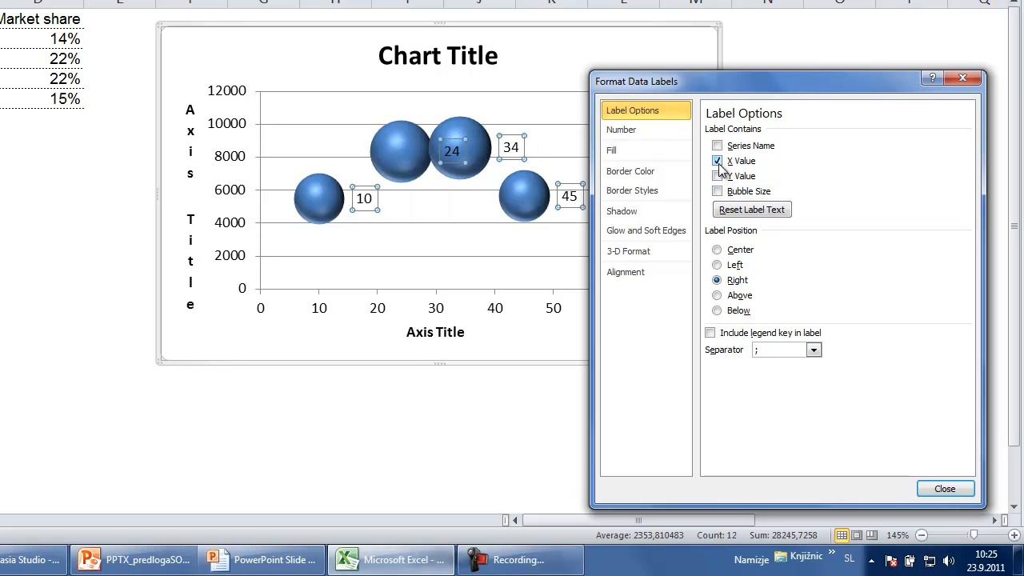
left_click(718, 161)
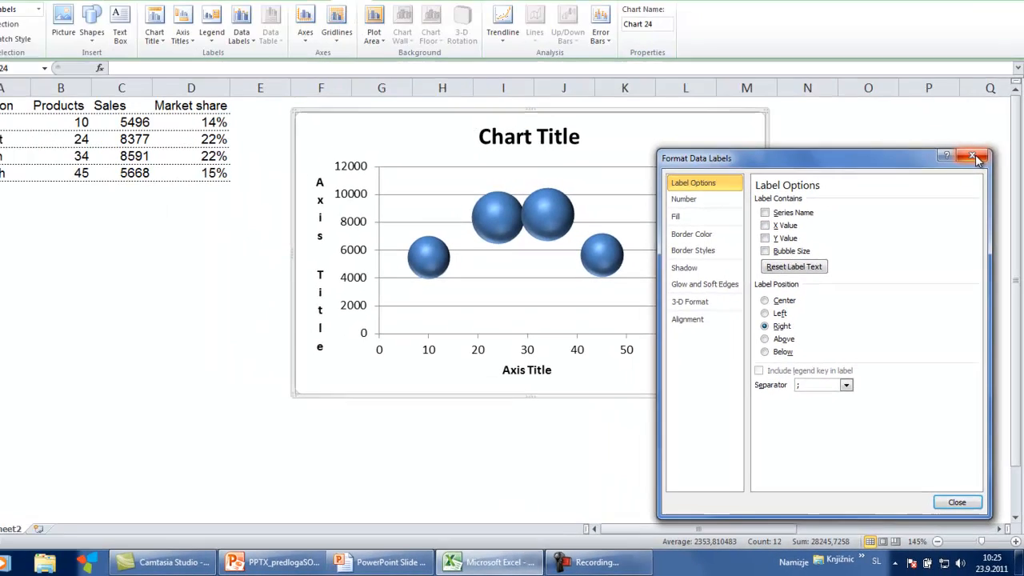
left_click(963, 77)
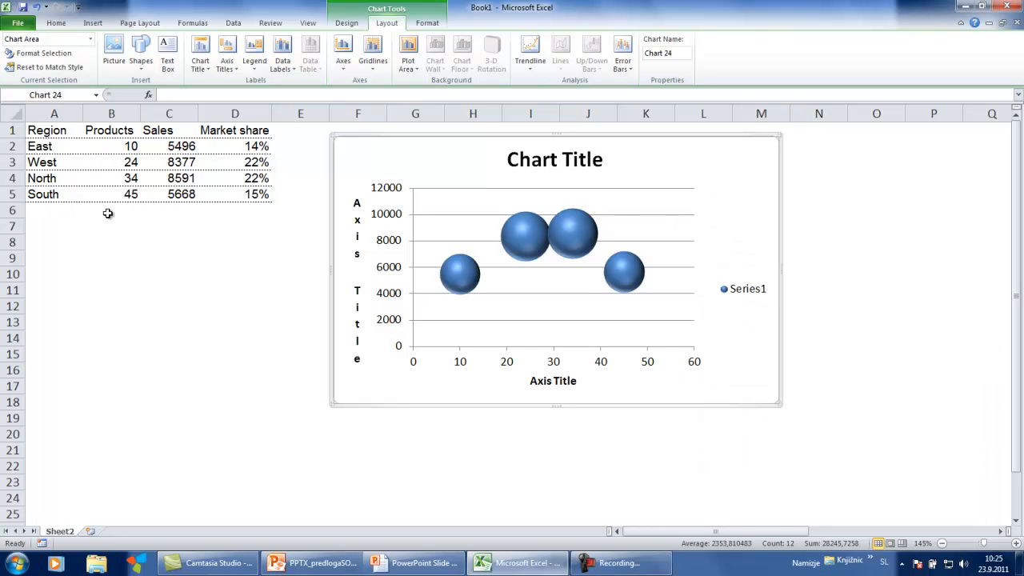
- Move the existing bubble chart away from the data table so it starts at column G
left_click_drag(506, 139, 560, 138)
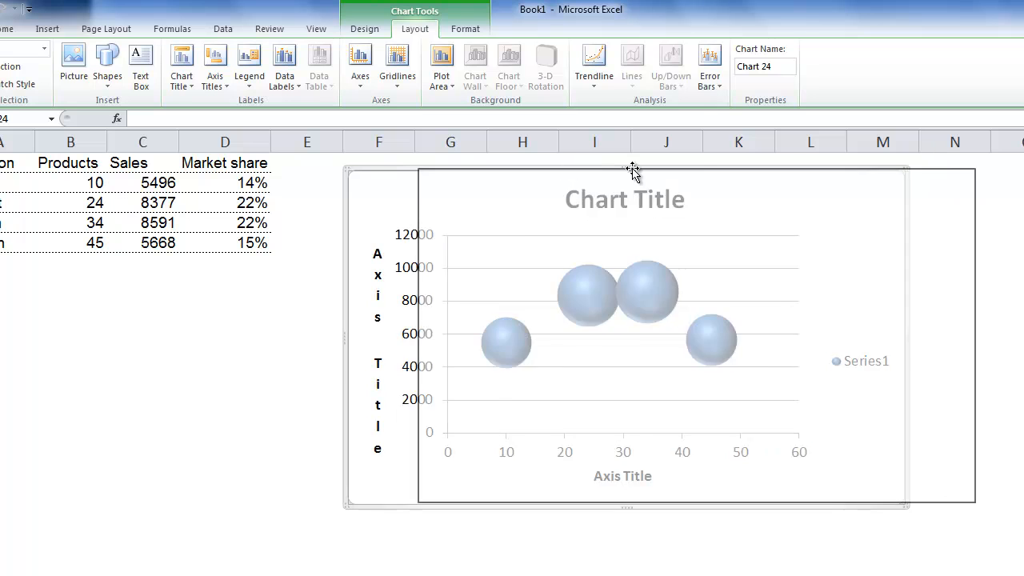
left_click_drag(632, 172, 632, 171)
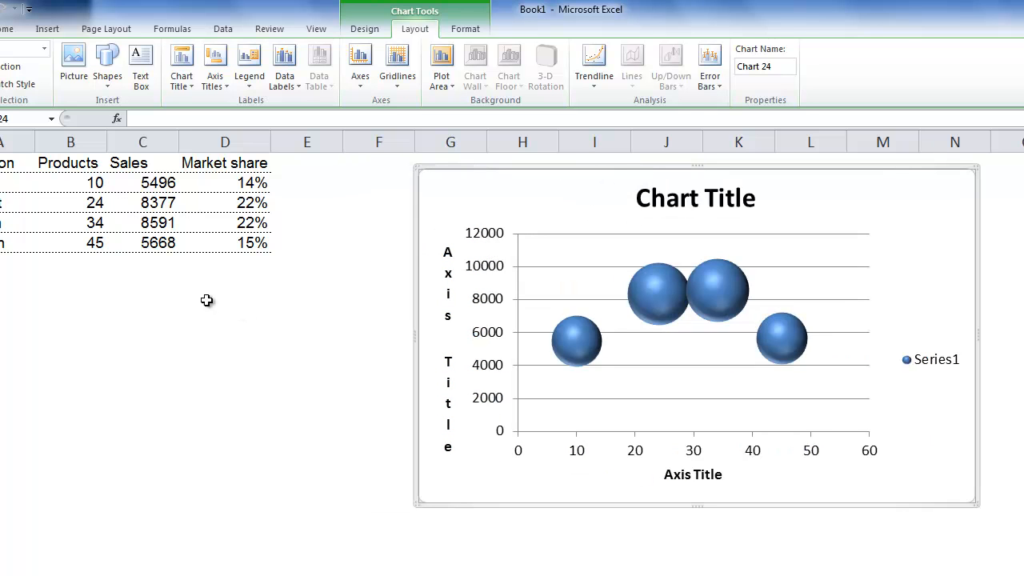
- Insert an empty bubble chart with a 3-D effect, with the blank cell C8 selected instead of the data
left_click(163, 301)
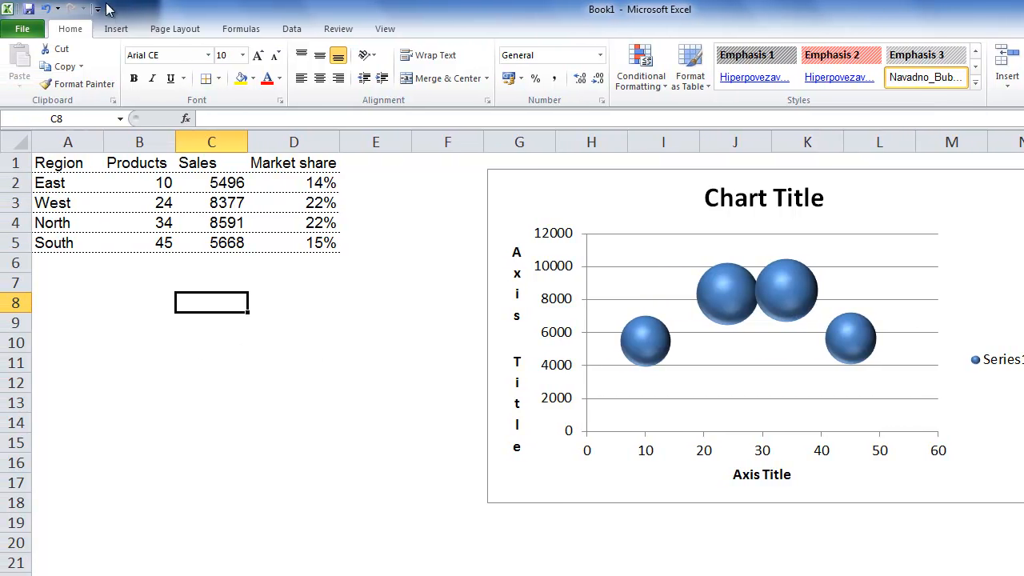
left_click(116, 28)
left_click(512, 87)
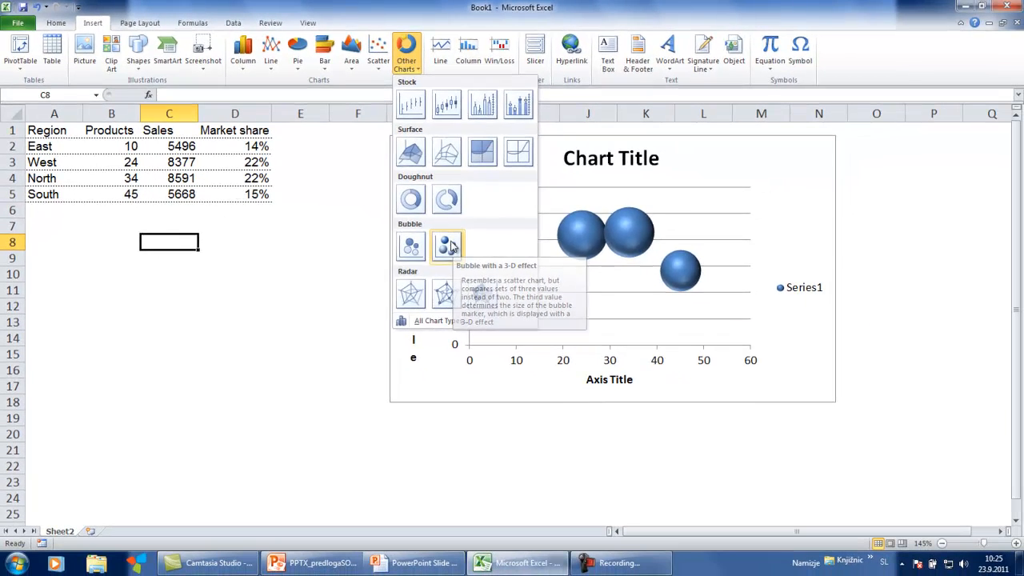
left_click(560, 306)
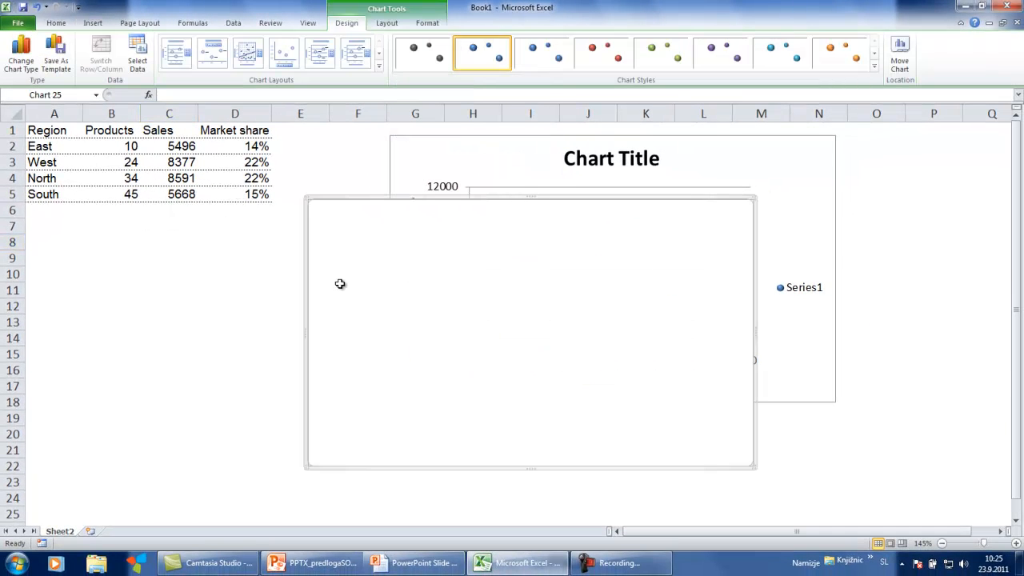
- Place the empty chart below the data table and narrow it to span about columns A to F, rows 8 to 22
left_click_drag(424, 211, 272, 243)
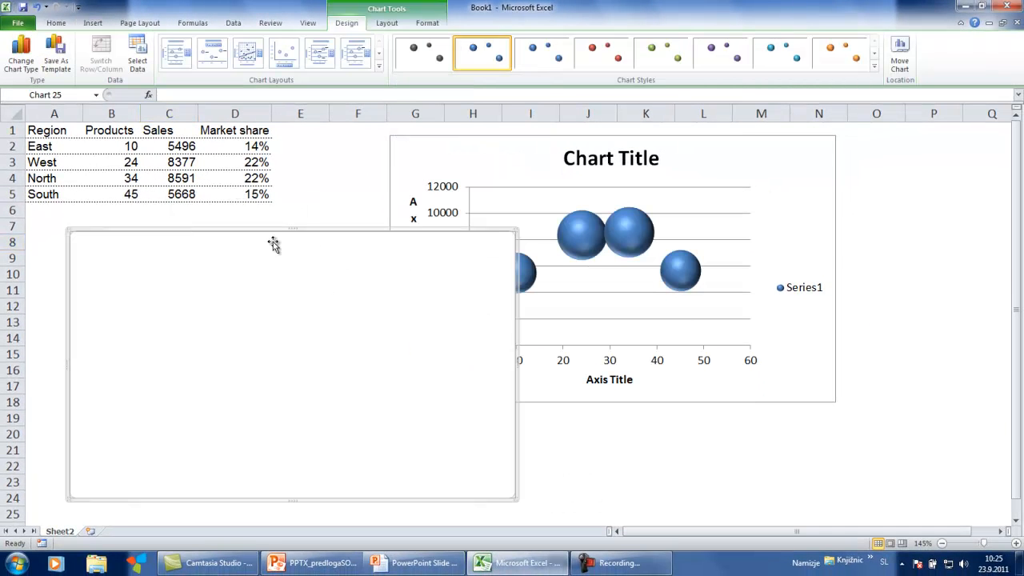
left_click_drag(514, 230, 383, 257)
left_click_drag(306, 258, 272, 237)
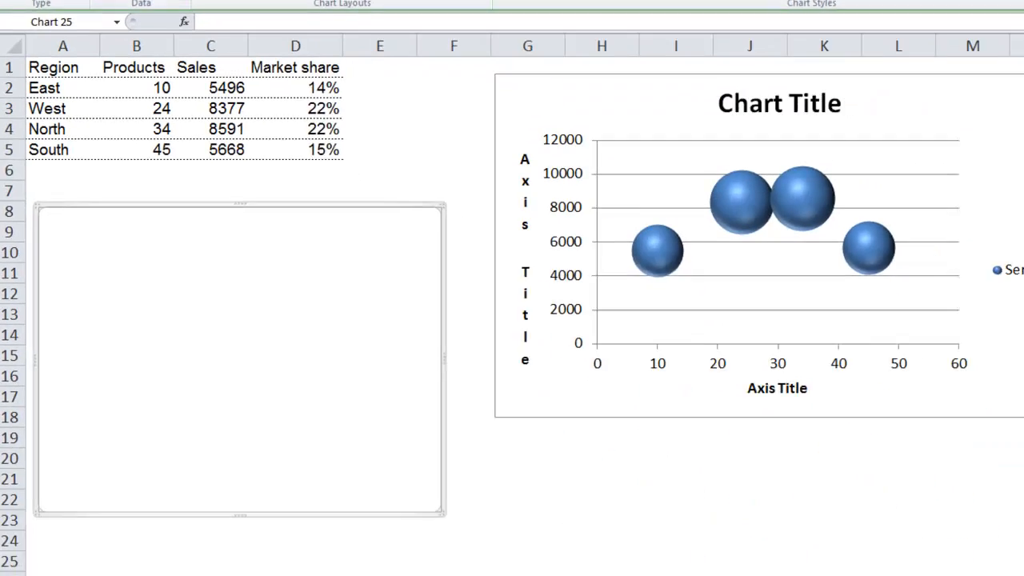
- Open the empty chart's data source settings and start a new series, keeping the dialogs clear of the data table
left_click(280, 88)
left_click_drag(457, 190, 658, 132)
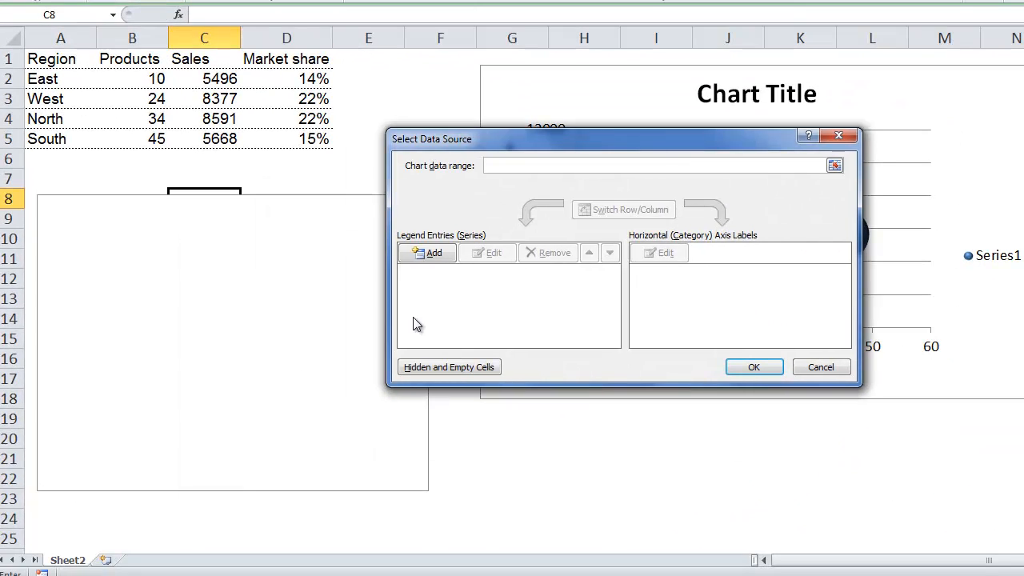
left_click(438, 253)
left_click_drag(358, 290, 422, 292)
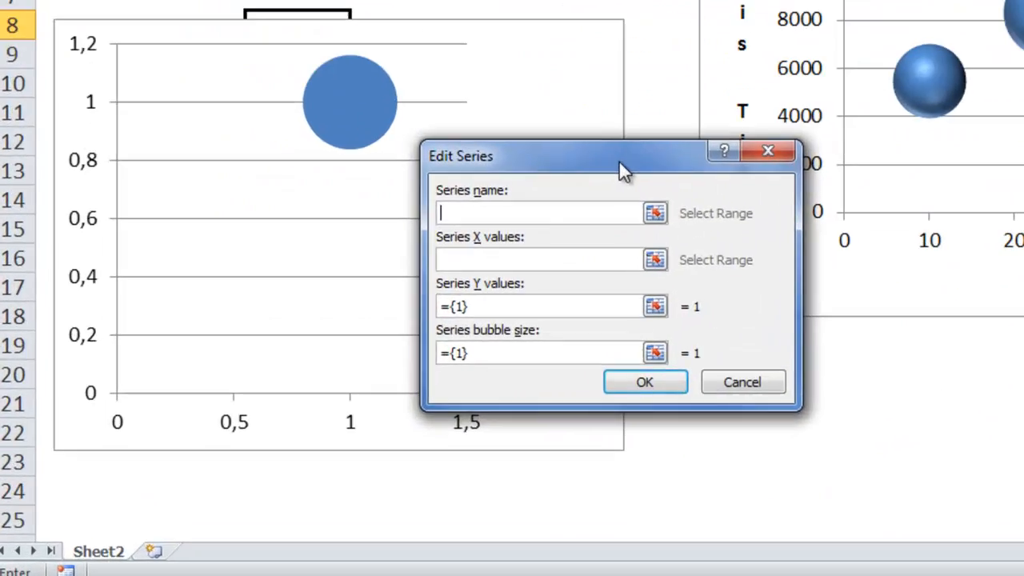
left_click_drag(624, 171, 836, 25)
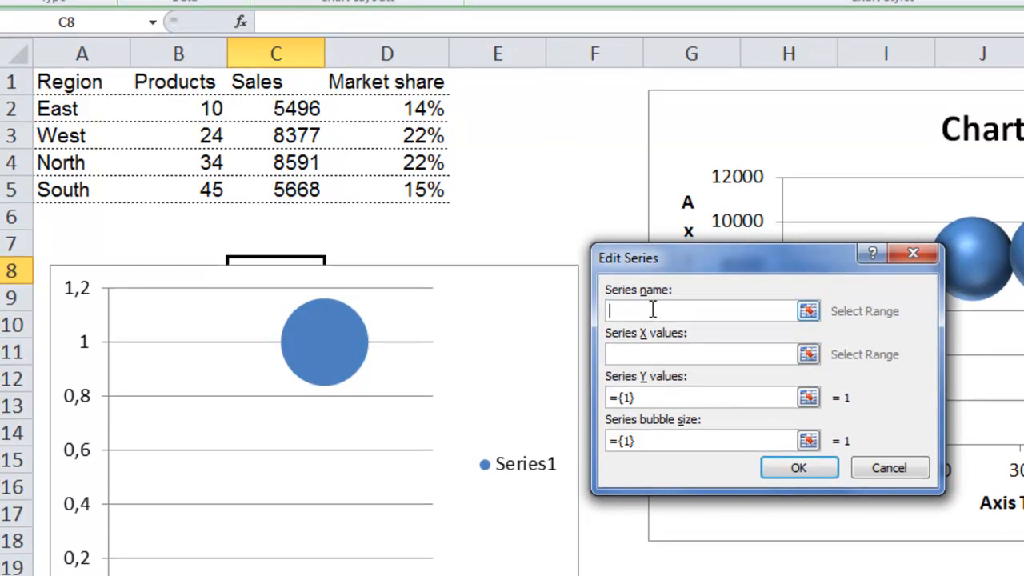
- Define the East series with name from A2, X value from B2, Y value from C2 and bubble size from D2
left_click(68, 108)
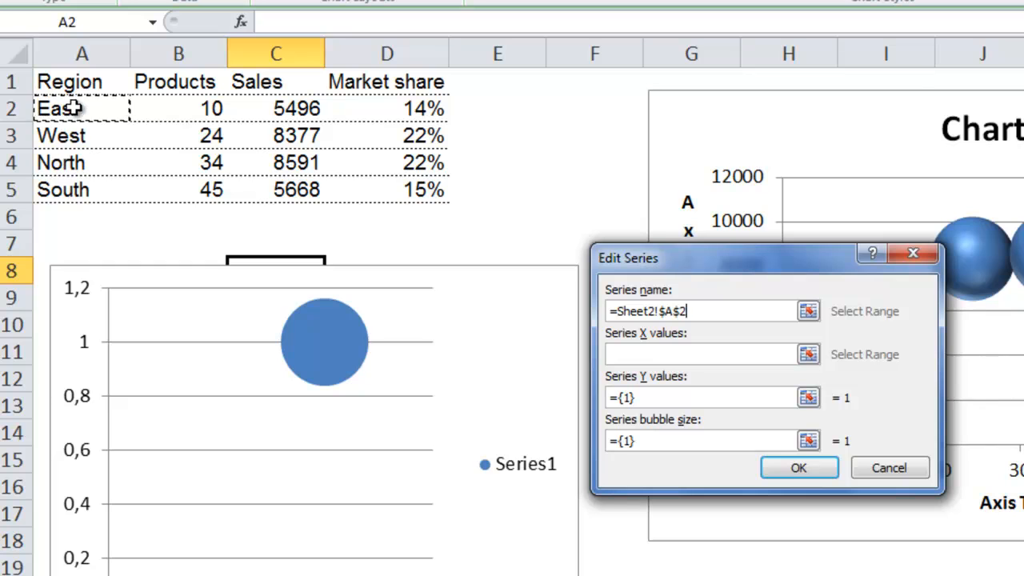
left_click(633, 354)
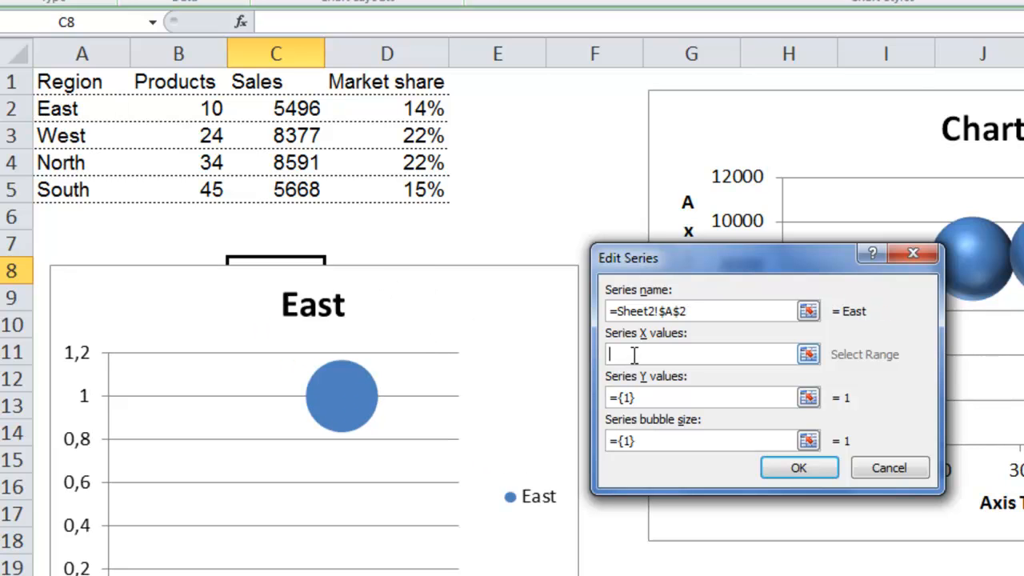
left_click(216, 108)
left_click(618, 398)
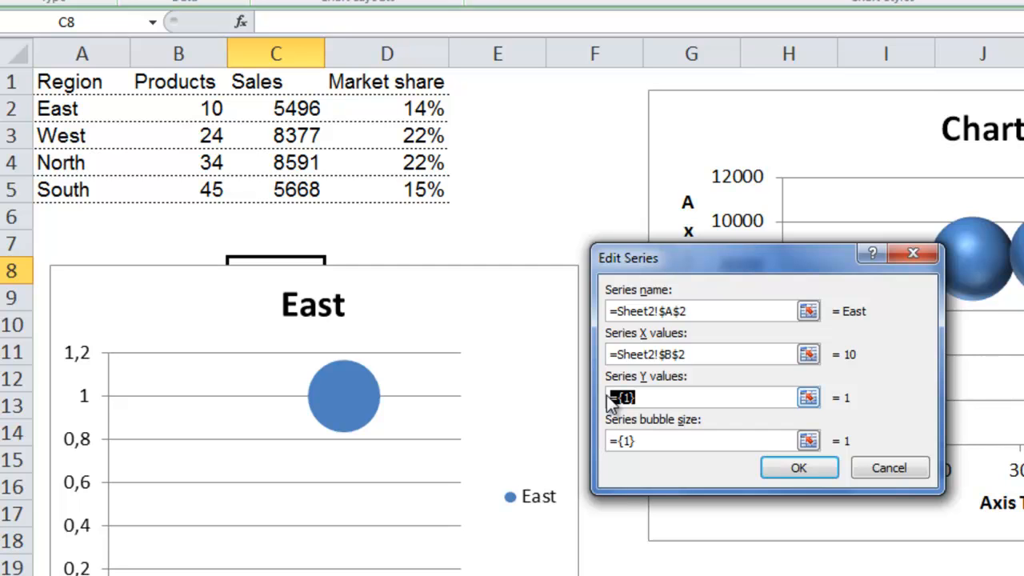
key("BackSpace")
left_click(290, 112)
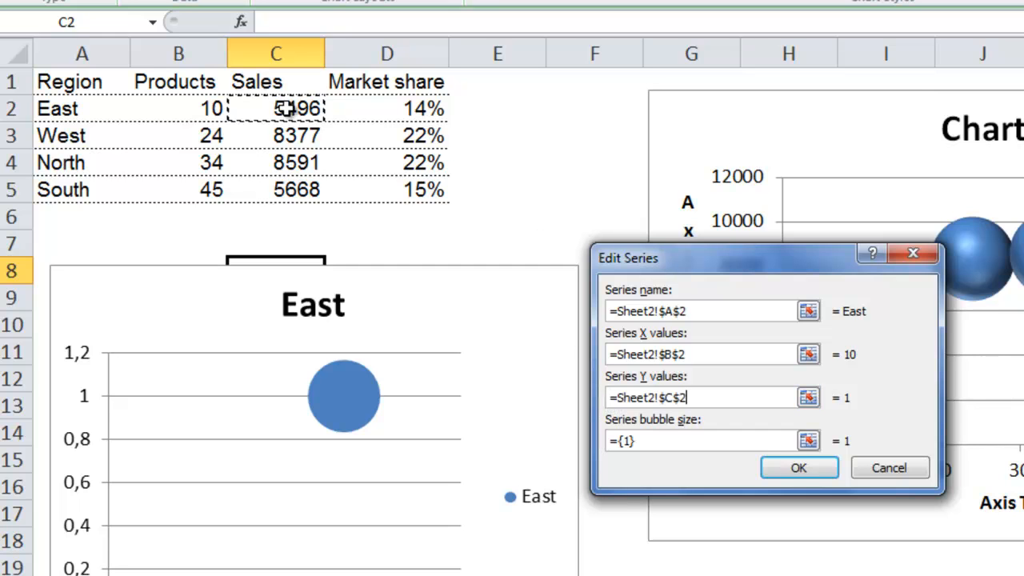
left_click(611, 442)
key("BackSpace")
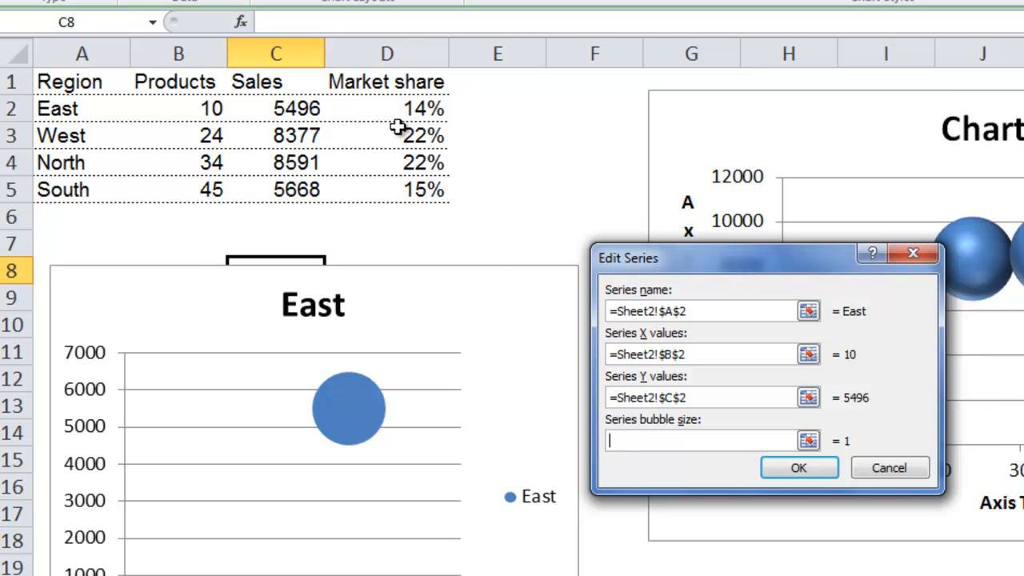
left_click(407, 108)
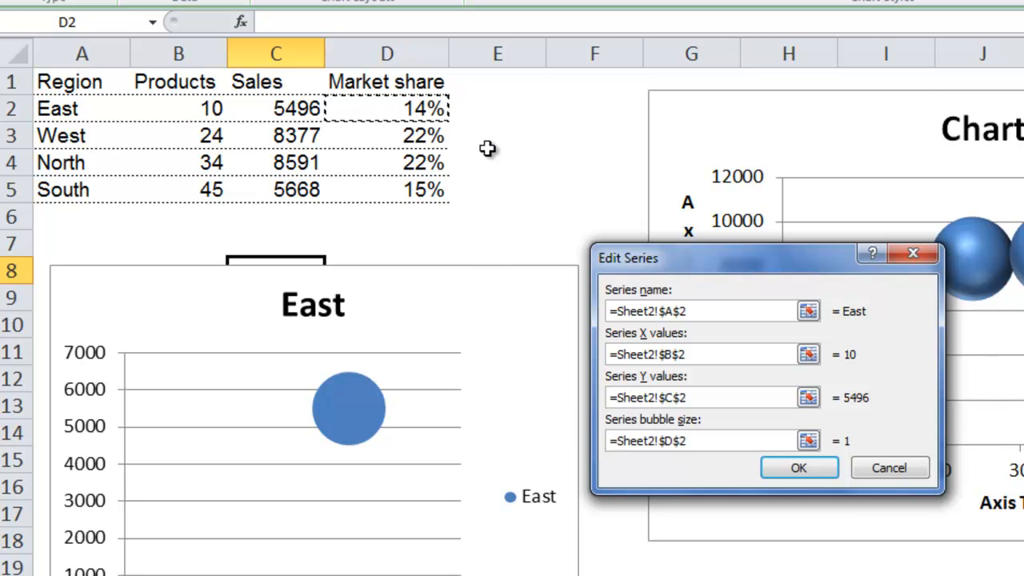
left_click(800, 468)
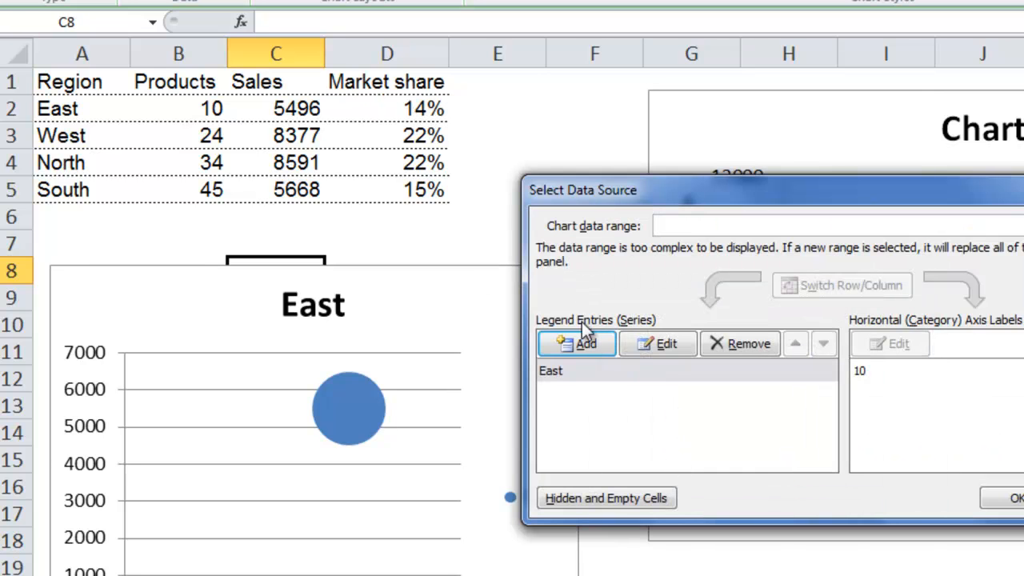
- Add the West series with name from A3, X value from B3, Y value from C3 and bubble size from D3, and accept the data source
left_click(582, 344)
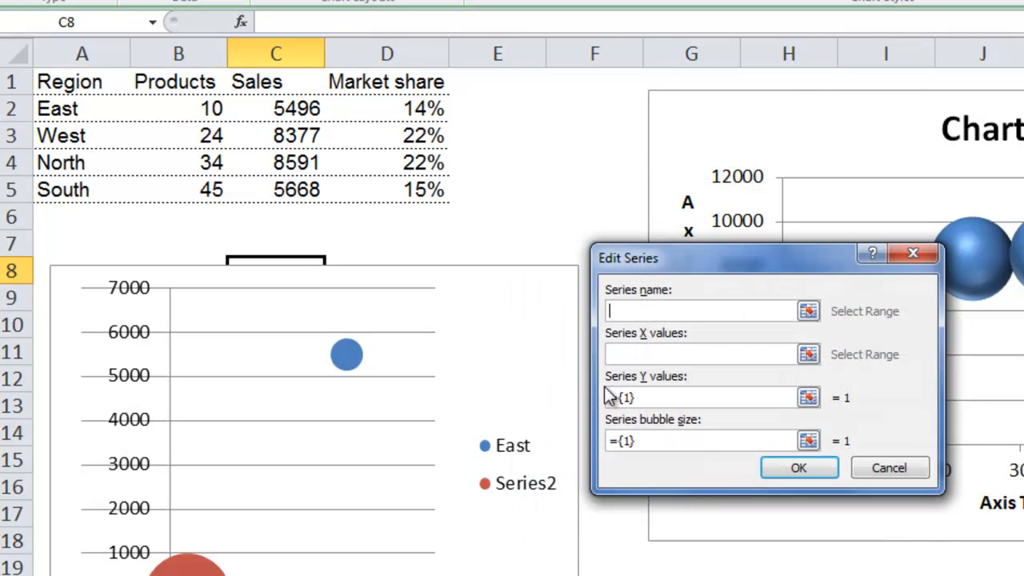
left_click(73, 136)
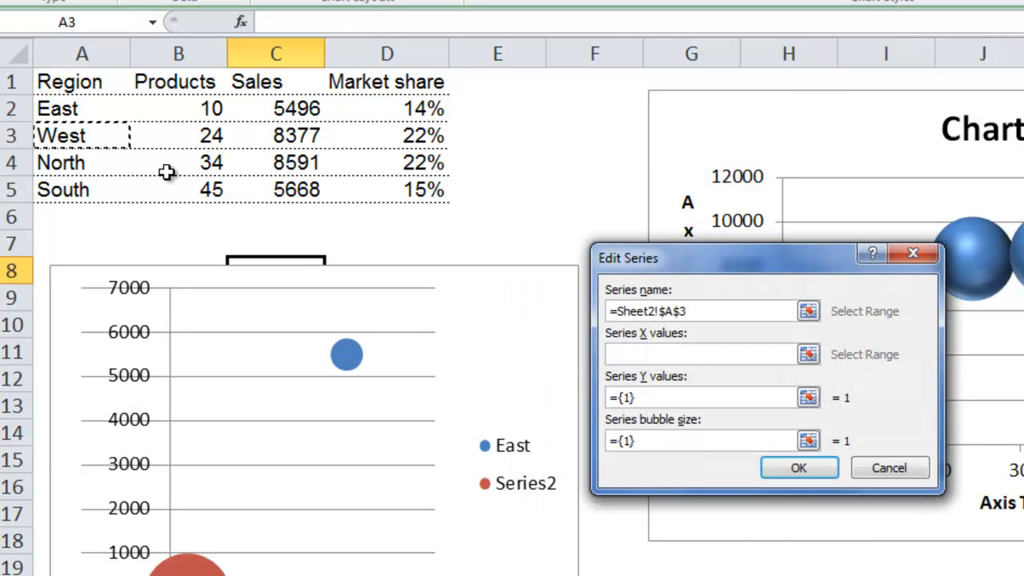
left_click(632, 354)
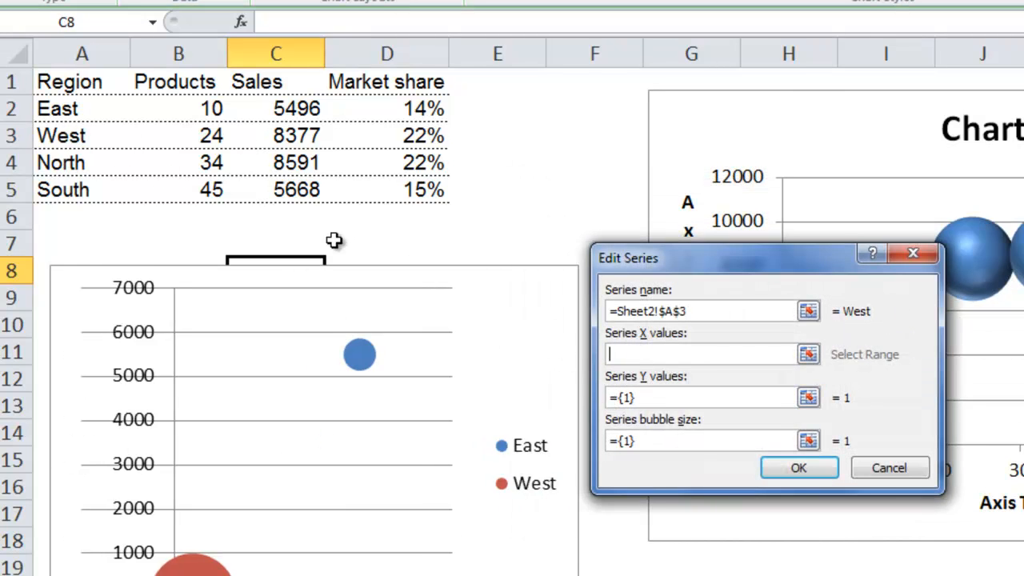
left_click(224, 138)
left_click(645, 392)
key("BackSpace")
left_click(302, 136)
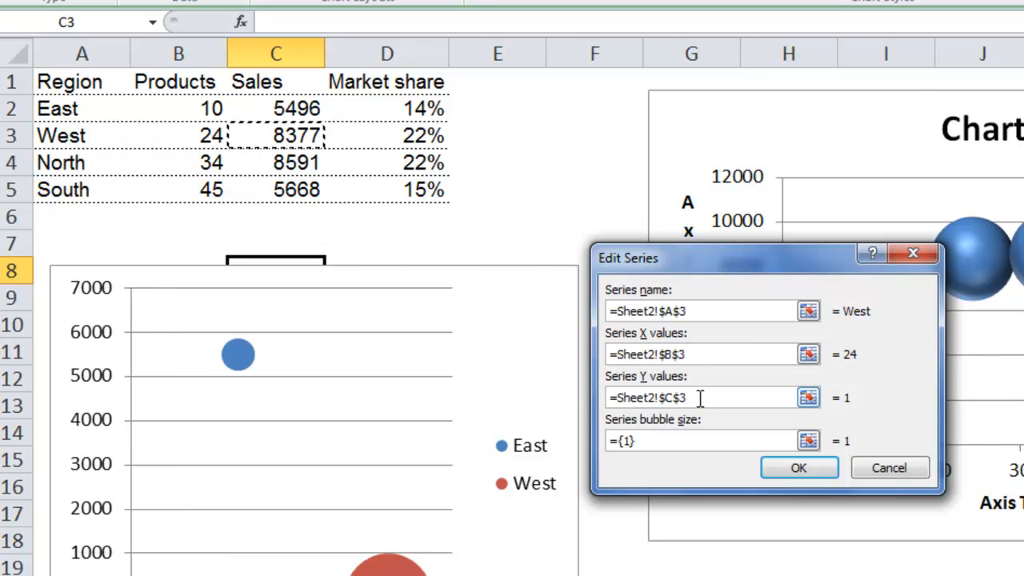
left_click(659, 440)
key("BackSpace")
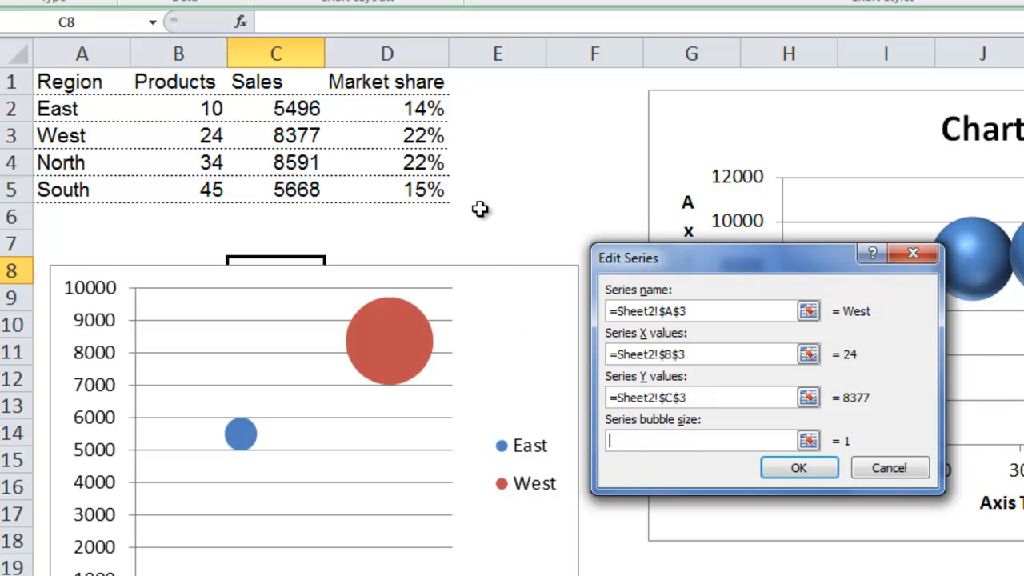
left_click(420, 137)
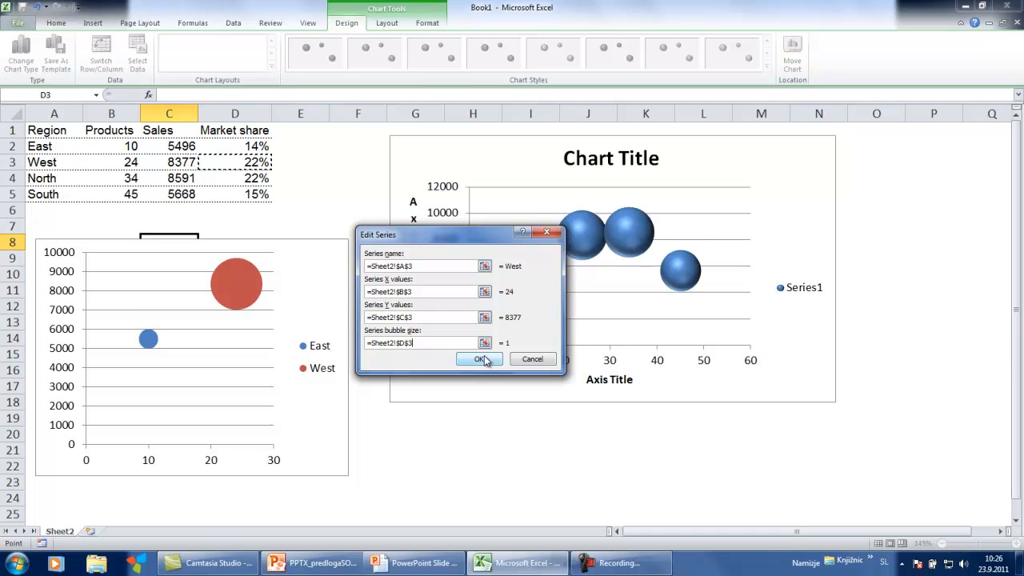
left_click(480, 359)
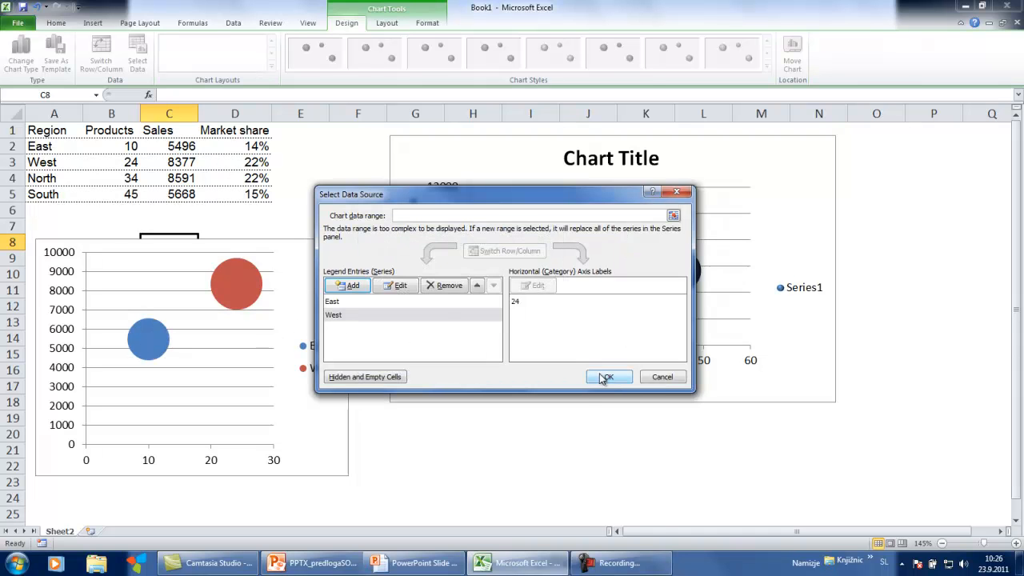
left_click(606, 376)
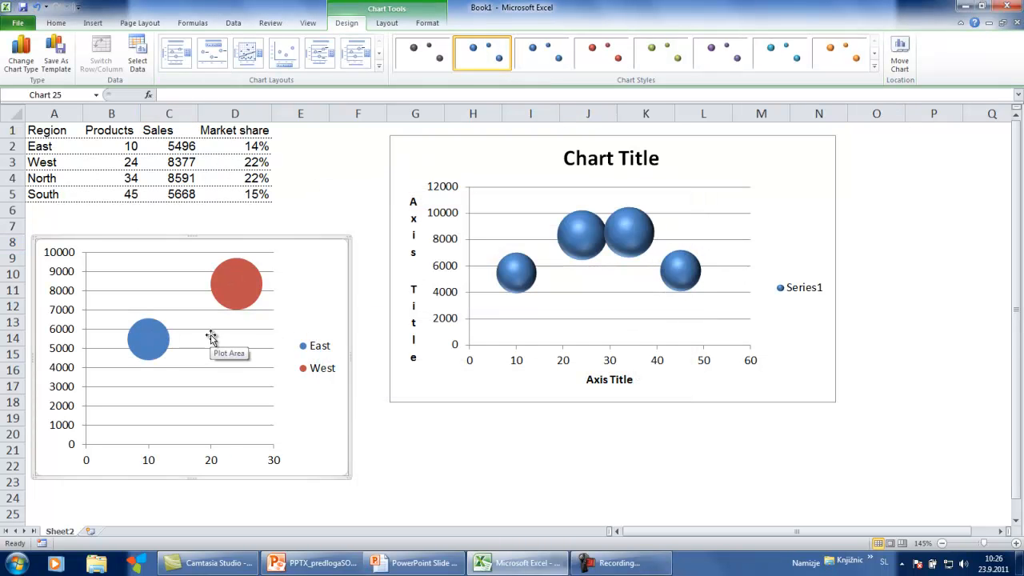
- Add a data label to the West bubble that contains only the series name, without the Y value
right_click(240, 280)
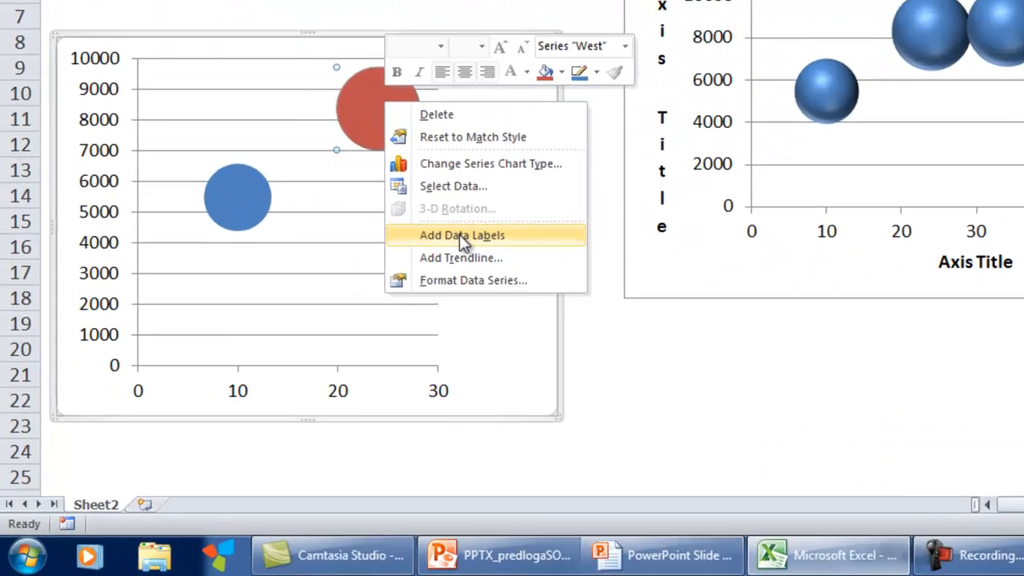
left_click(459, 234)
right_click(464, 114)
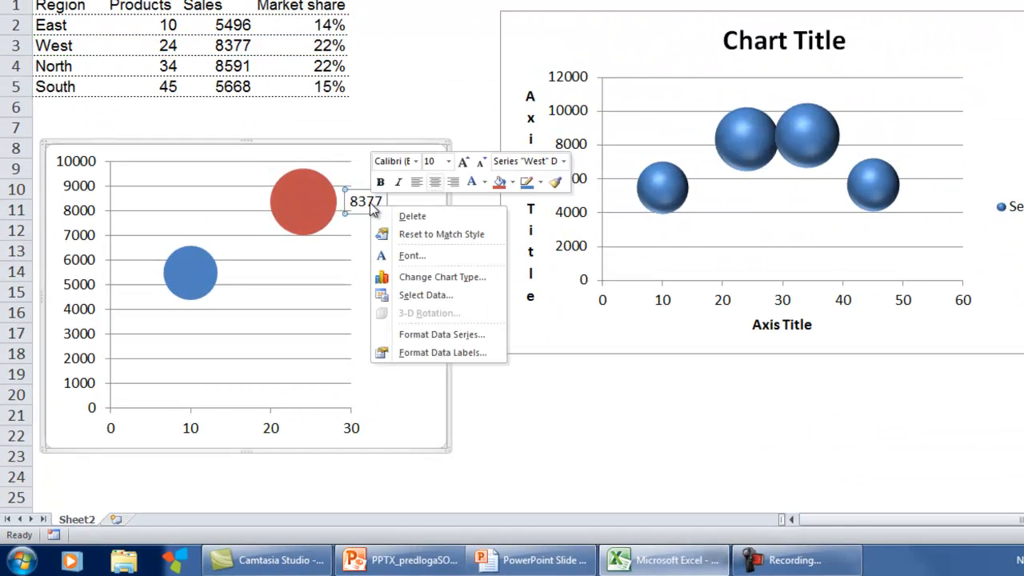
left_click(418, 352)
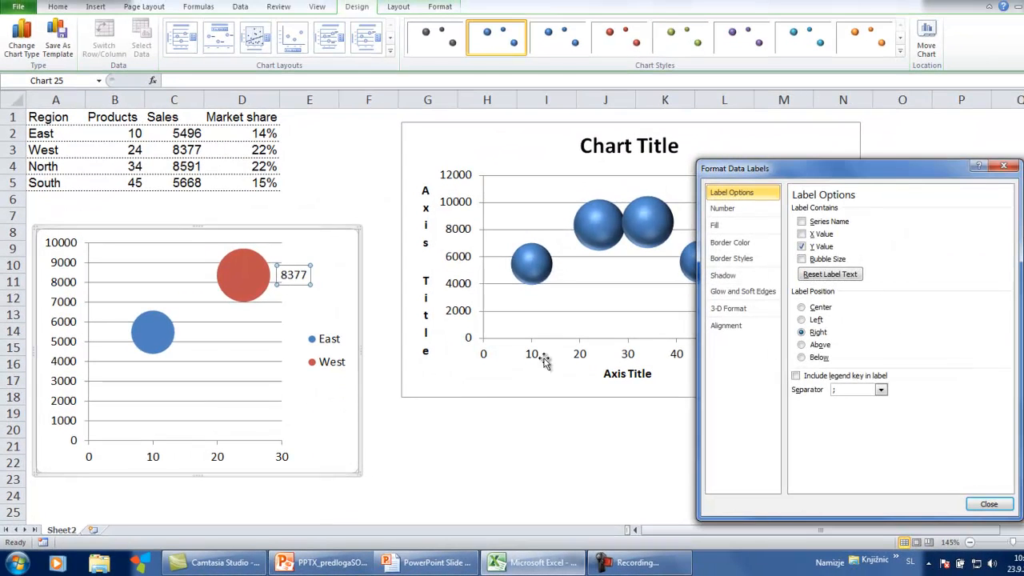
left_click(802, 222)
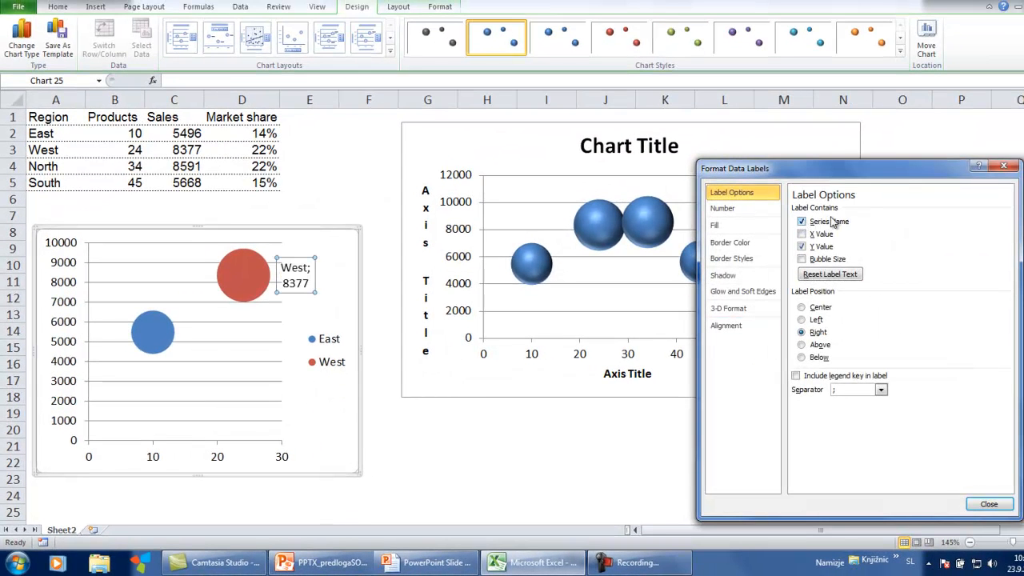
left_click_drag(867, 170, 273, 276)
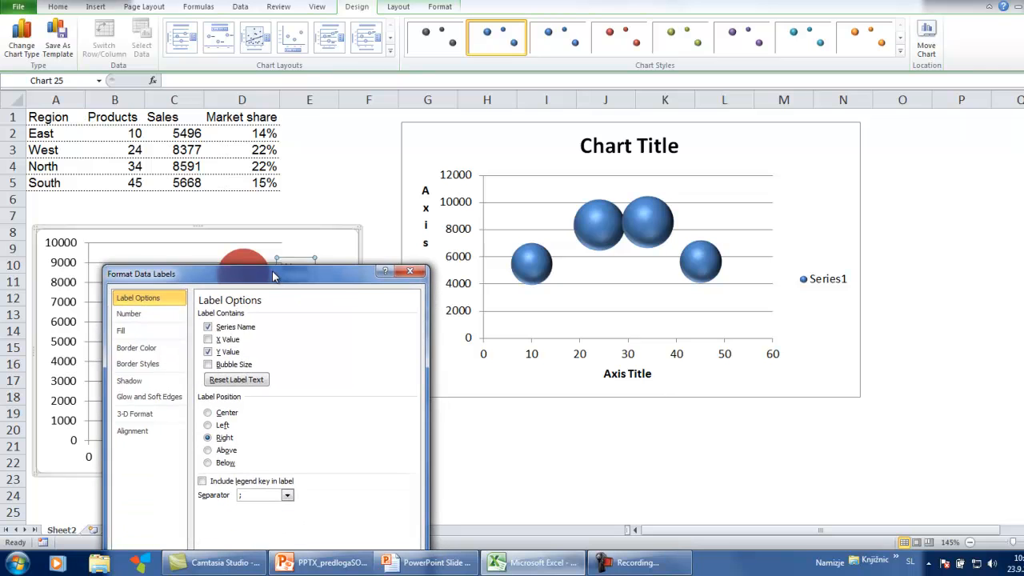
left_click(209, 352)
left_click_drag(336, 276, 343, 117)
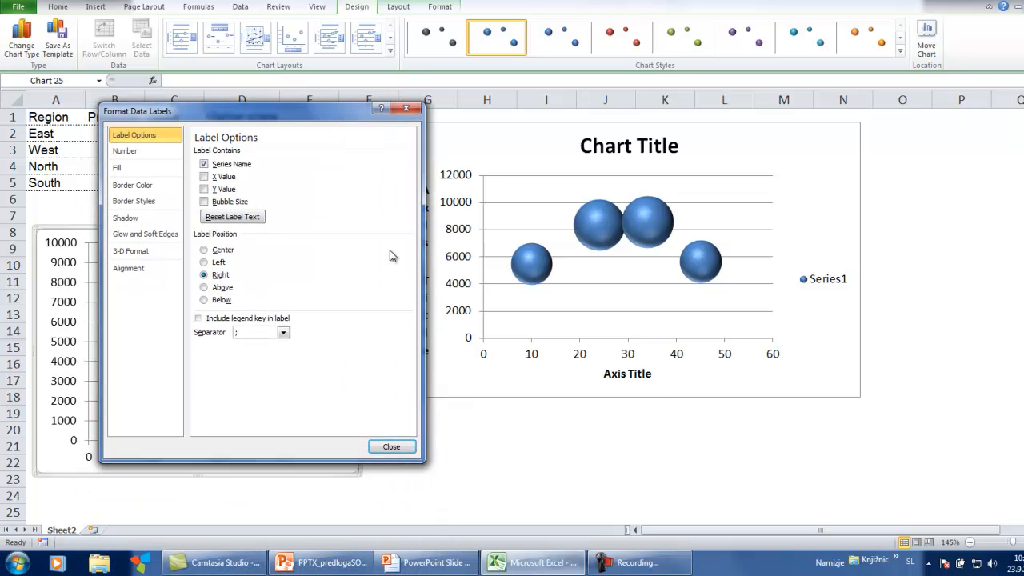
left_click(391, 448)
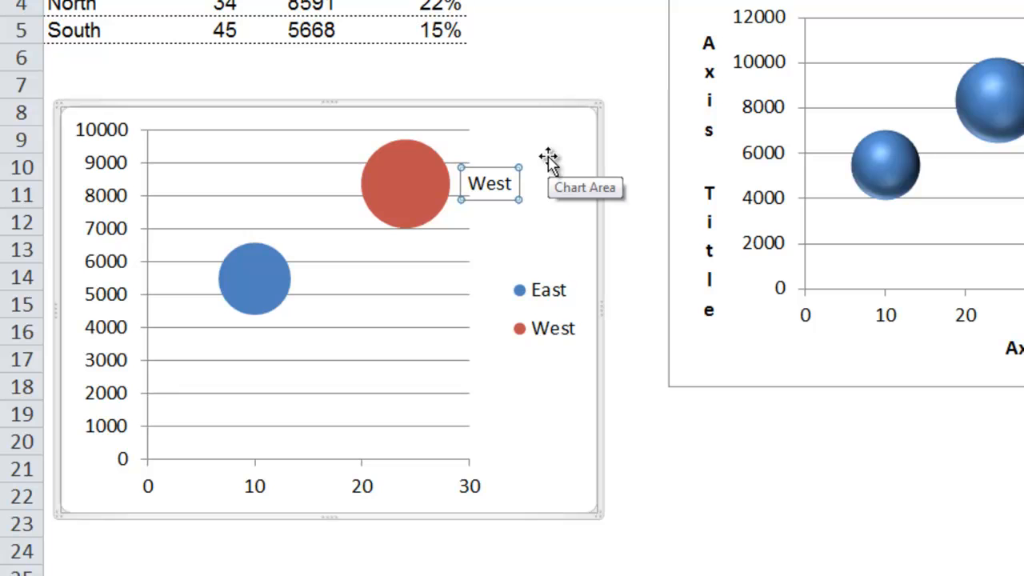
- Move the East and West chart down to start at about row 12, and shift the Series1 chart left by about half a column
left_click_drag(521, 105, 503, 207)
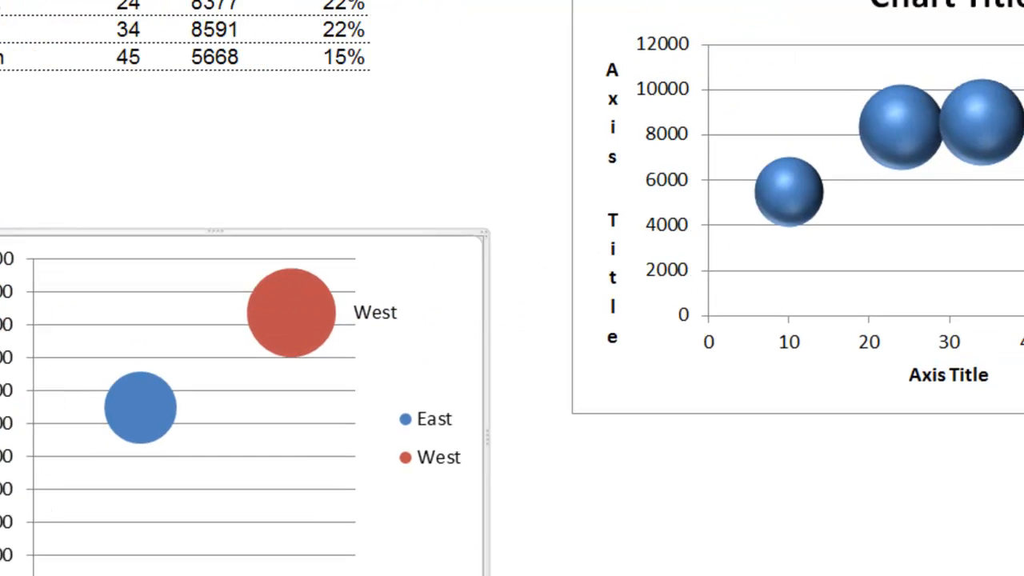
left_click_drag(411, 64, 308, 78)
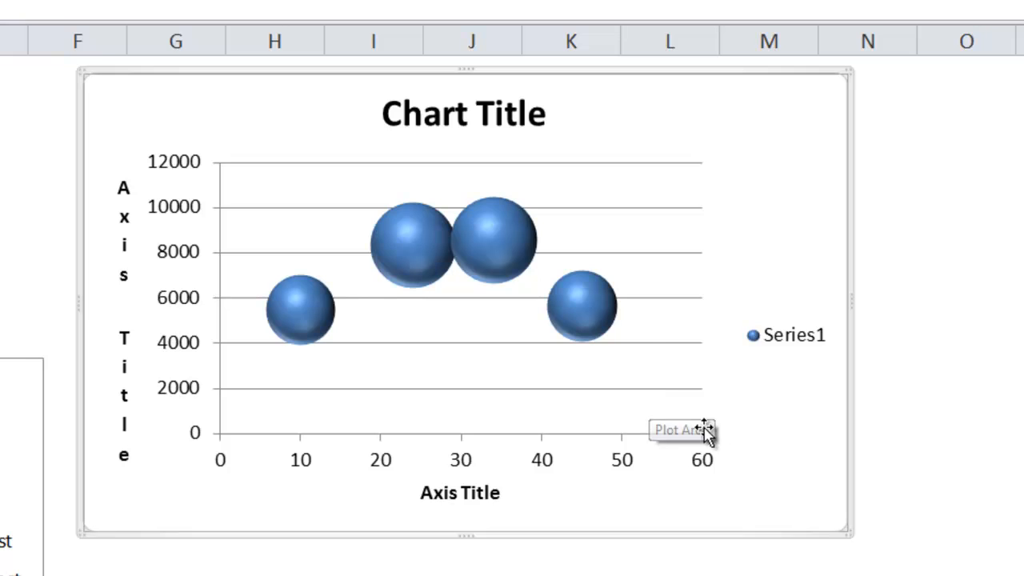
- Add data labels to the Series1 bubbles, nudge the 5496 label closer to its bubble and place the 8377 label on the second bubble
left_click(308, 320)
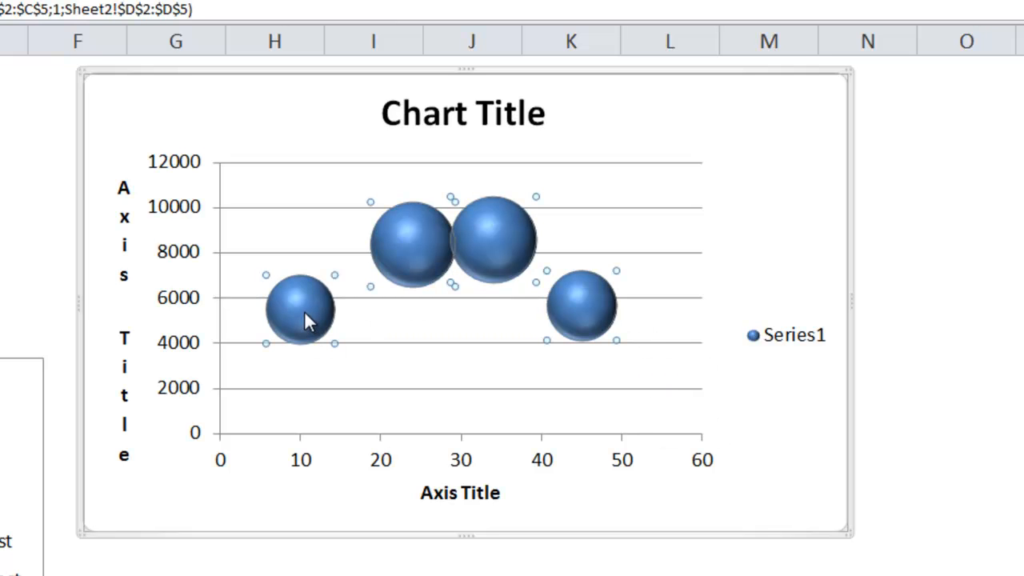
right_click(307, 320)
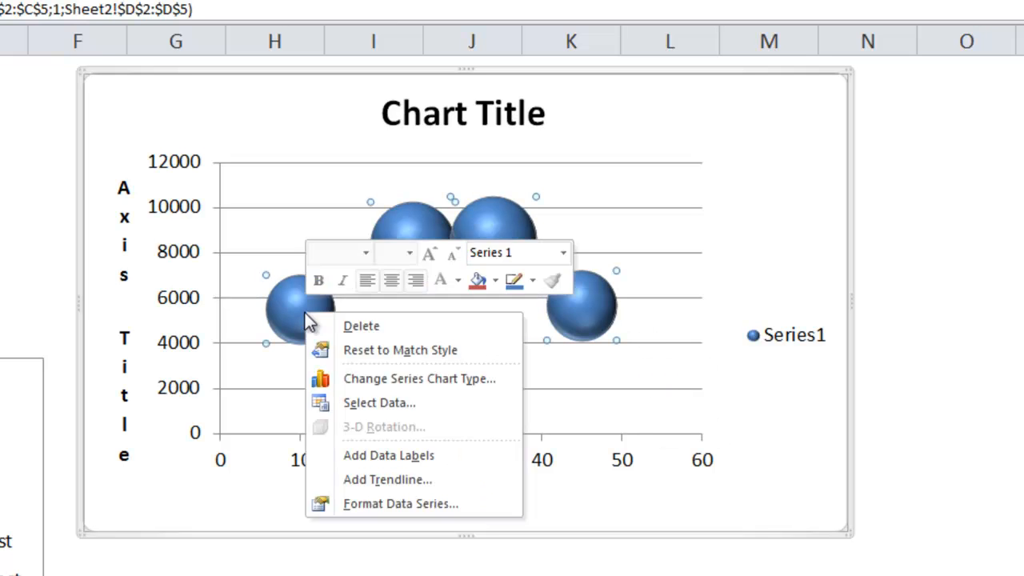
left_click(396, 455)
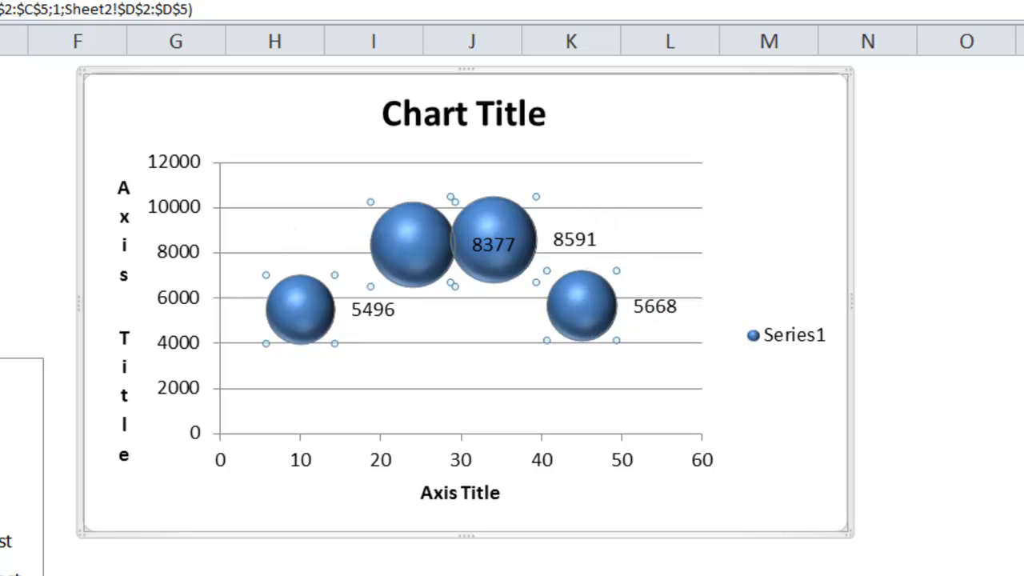
left_click(371, 311)
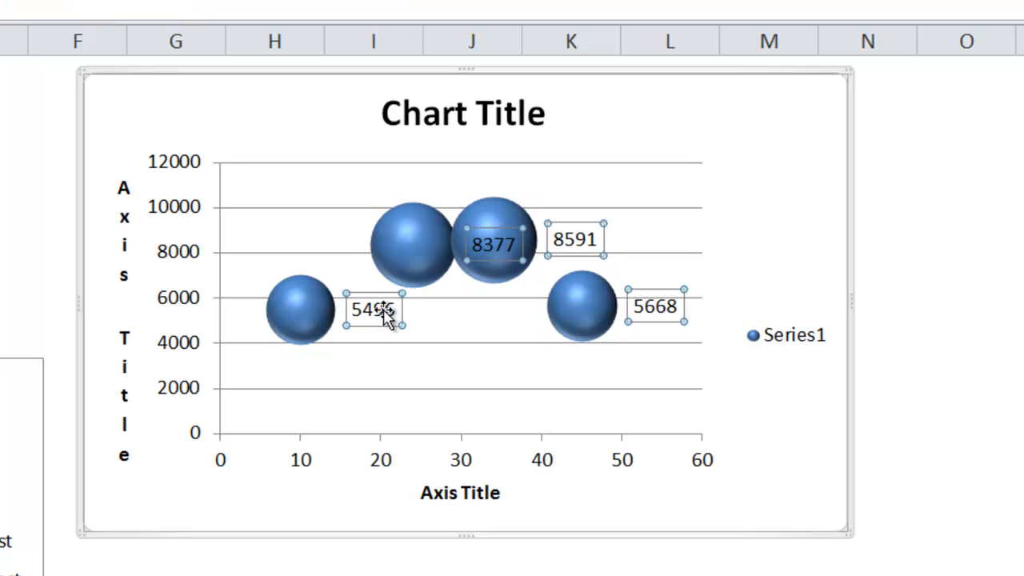
left_click_drag(372, 312, 365, 312)
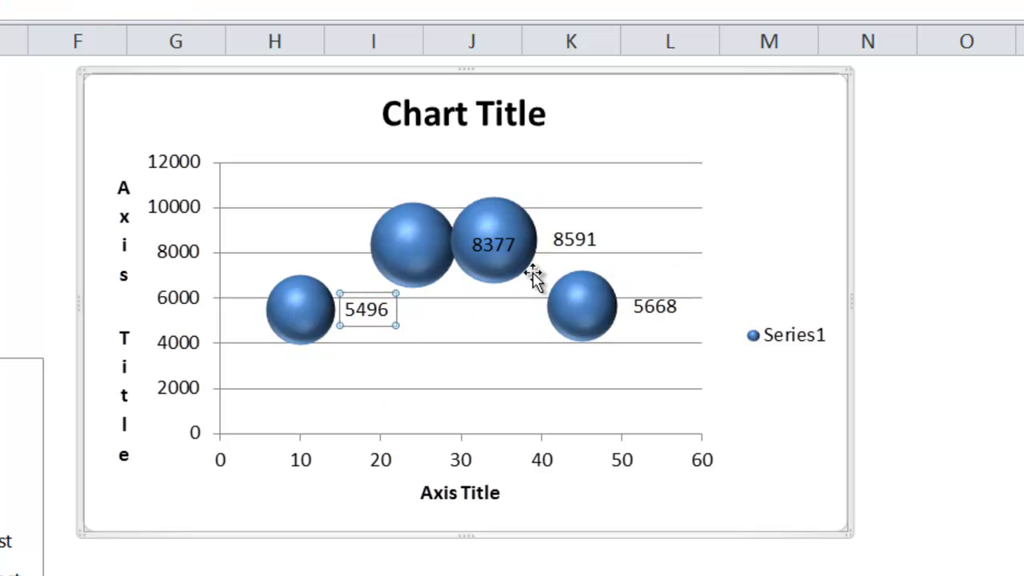
left_click_drag(487, 247, 412, 245)
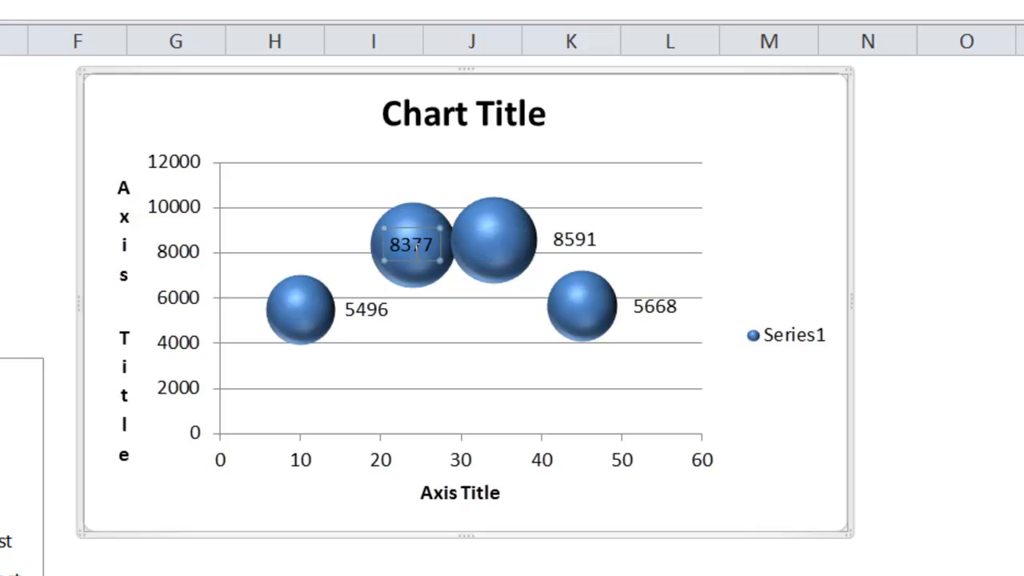
- Link the first bubble's 5496 label to cell A2 so that it takes the region name
left_click(596, 248)
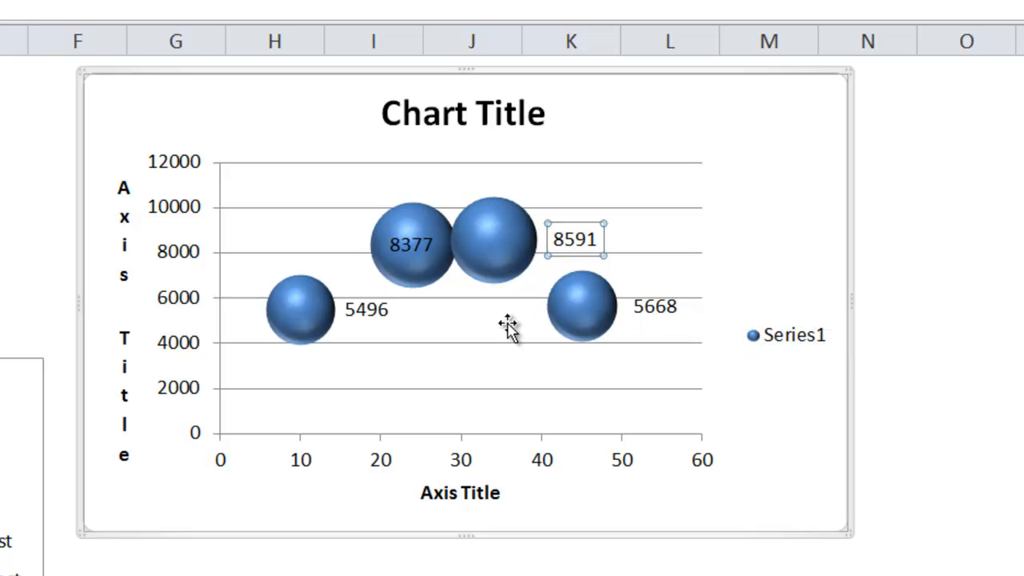
left_click(370, 306)
left_click(372, 309)
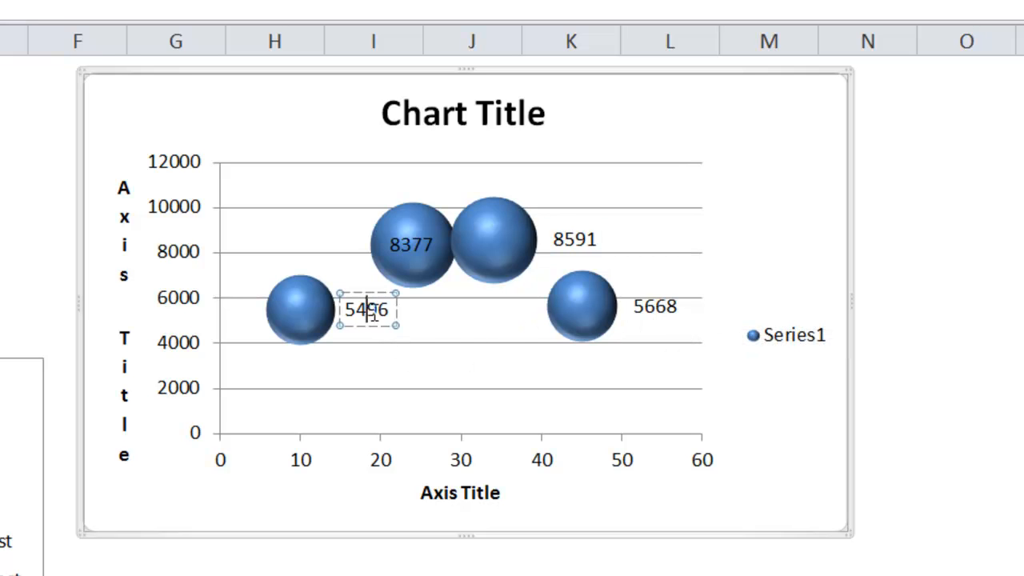
left_click(370, 294)
key("Return")
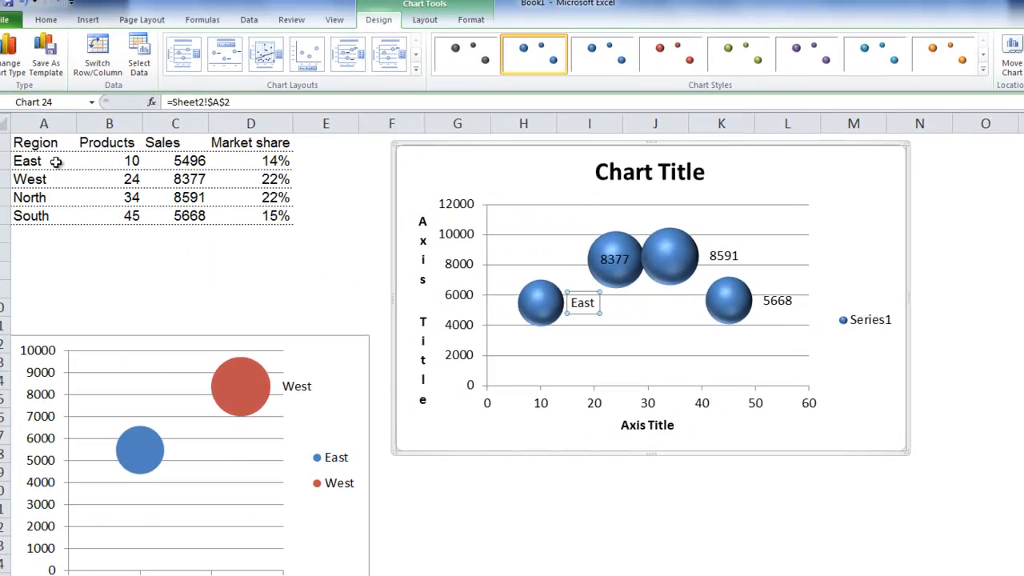
- Link the second bubble's 8377 label to the region name in cell A3
left_click(618, 260)
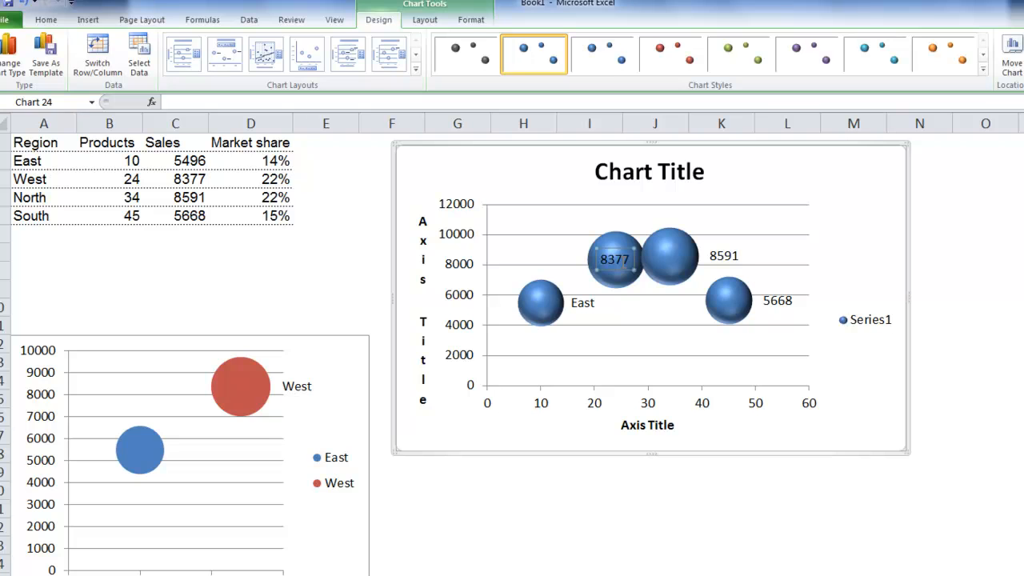
type("=")
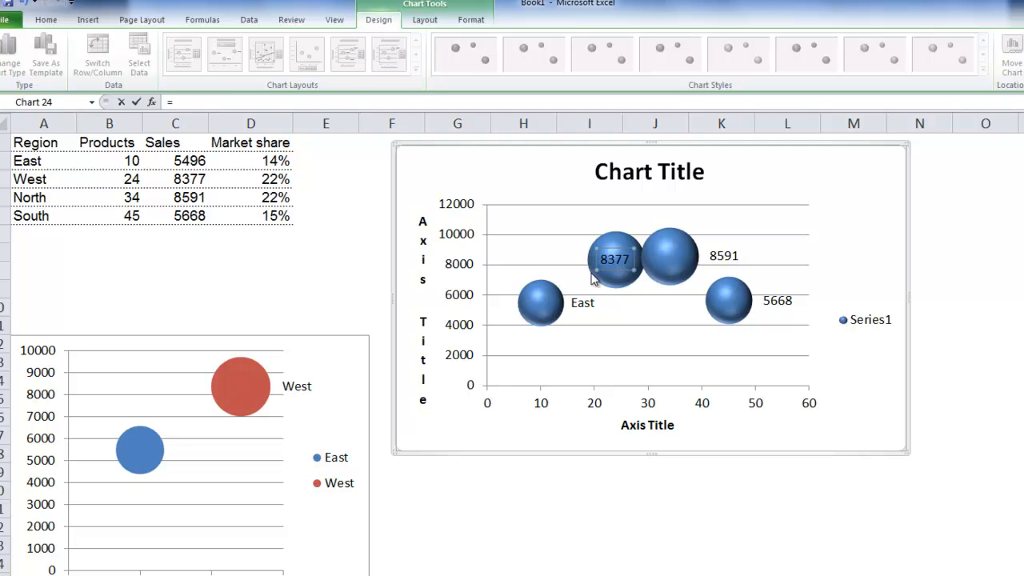
left_click(28, 180)
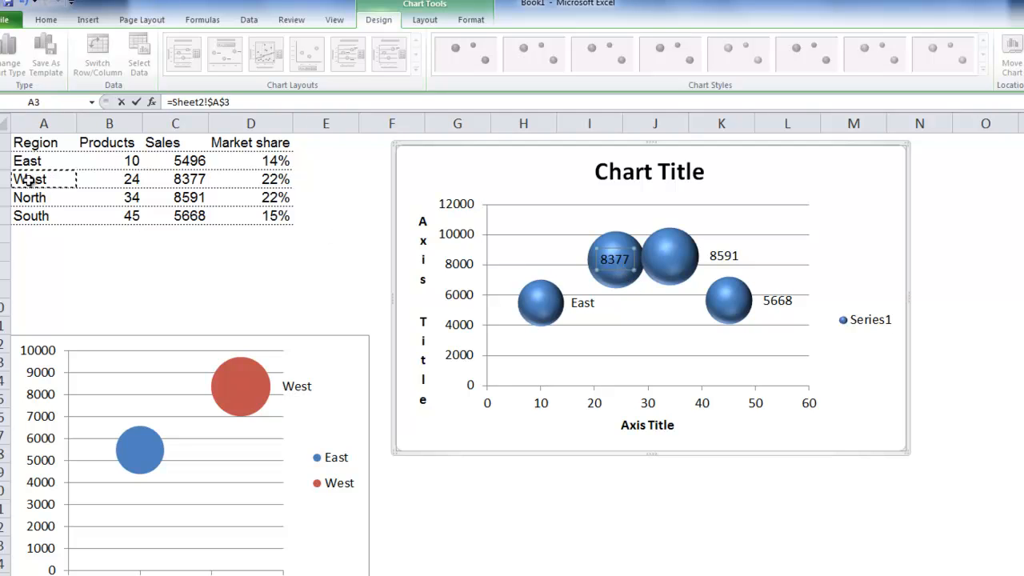
key("Return")
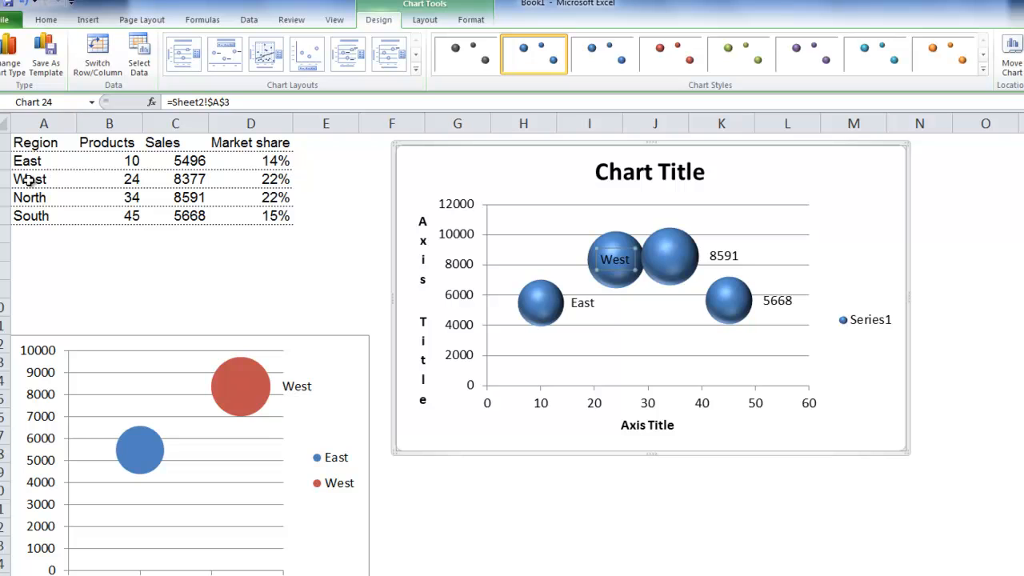
- Link the third bubble's 8591 label to the region name in cell A4
left_click(726, 255)
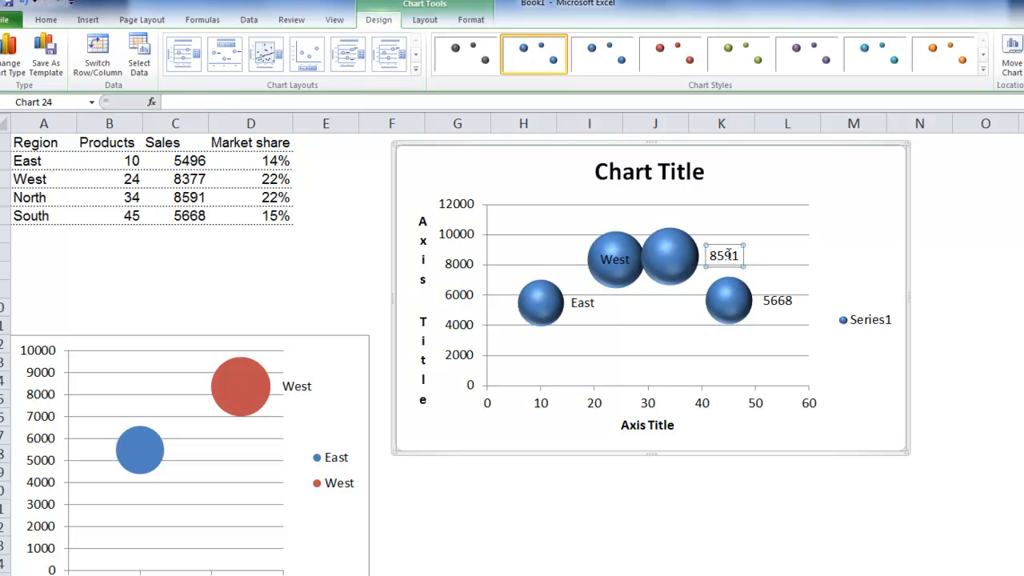
type("=")
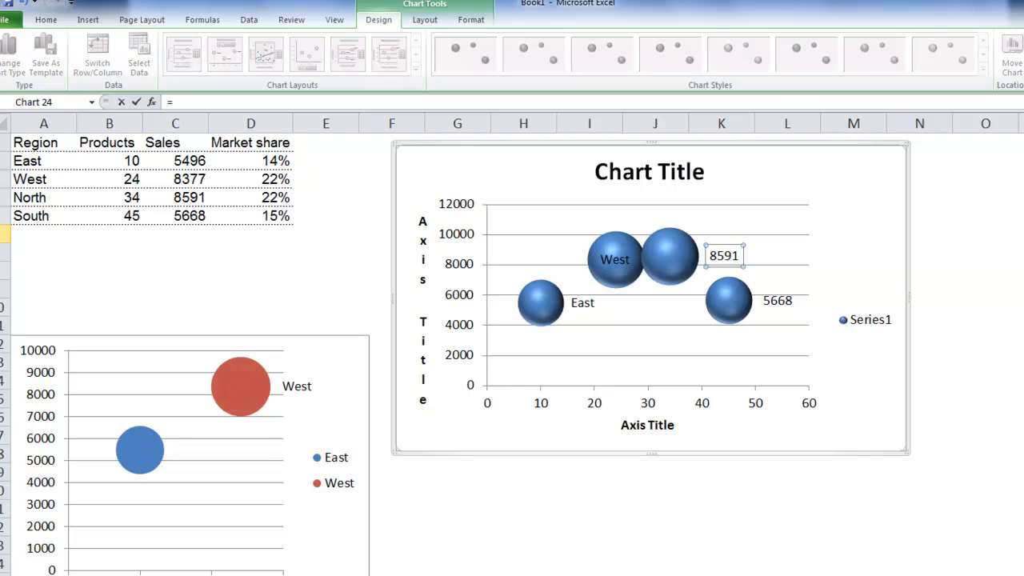
left_click(49, 197)
key("Return")
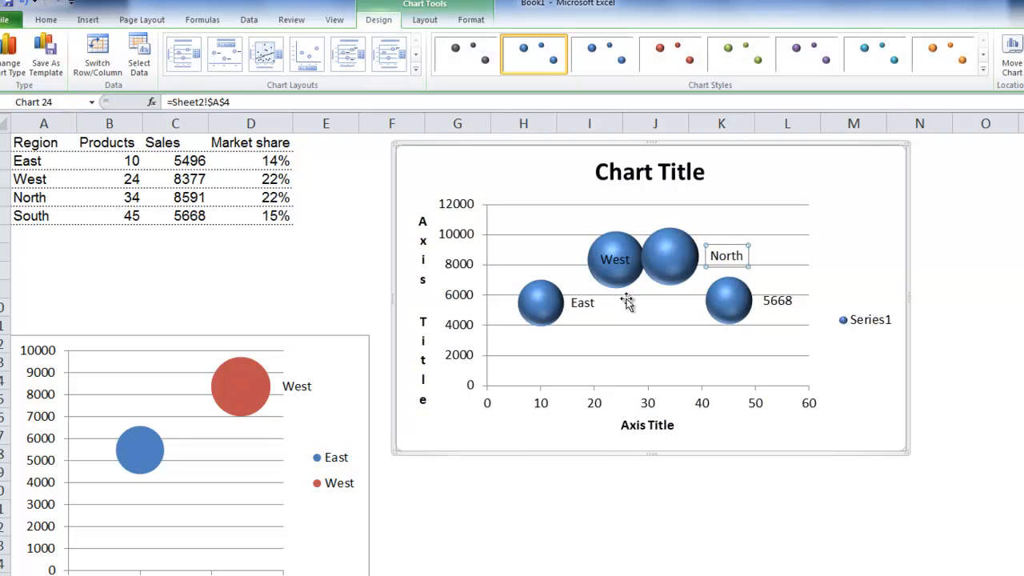
- Link the fourth bubble's 5668 label to the region name in cell A5
left_click(782, 302)
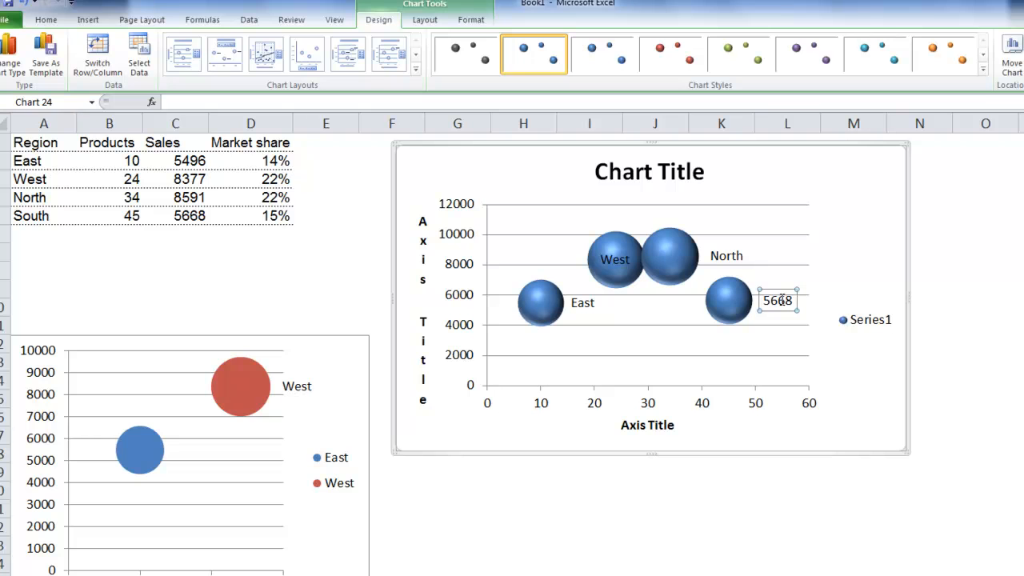
type("=")
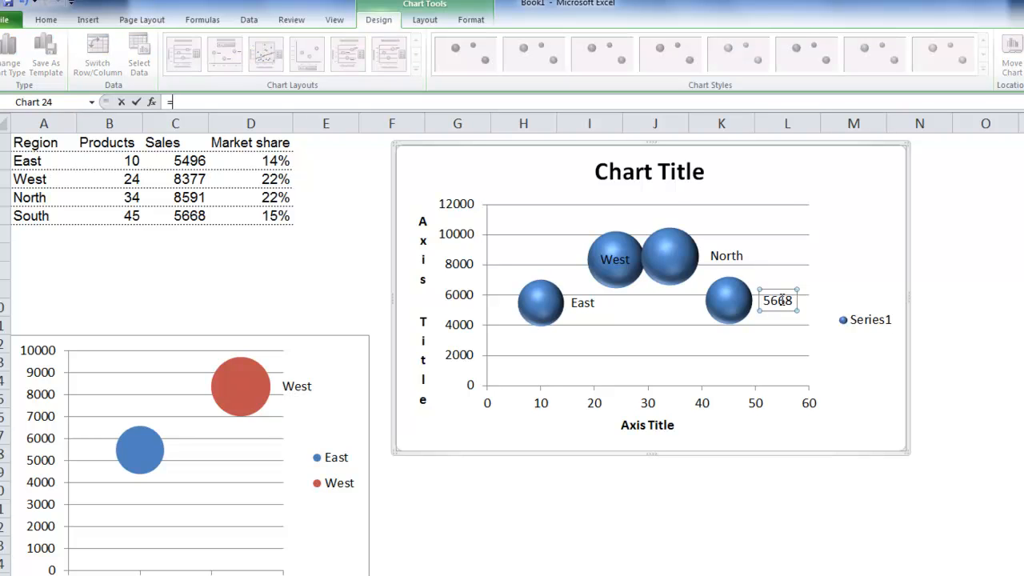
left_click(45, 215)
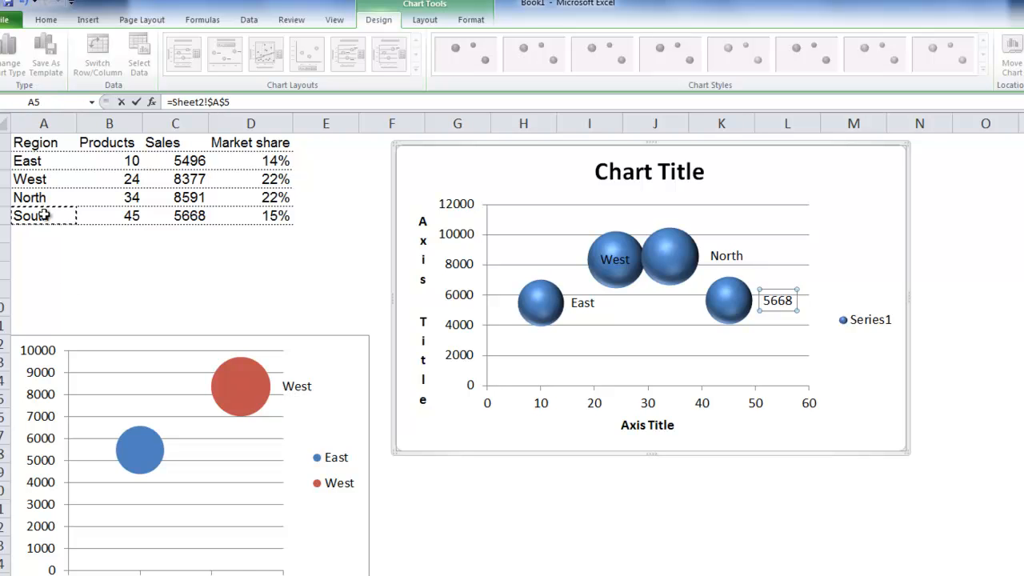
key("Return")
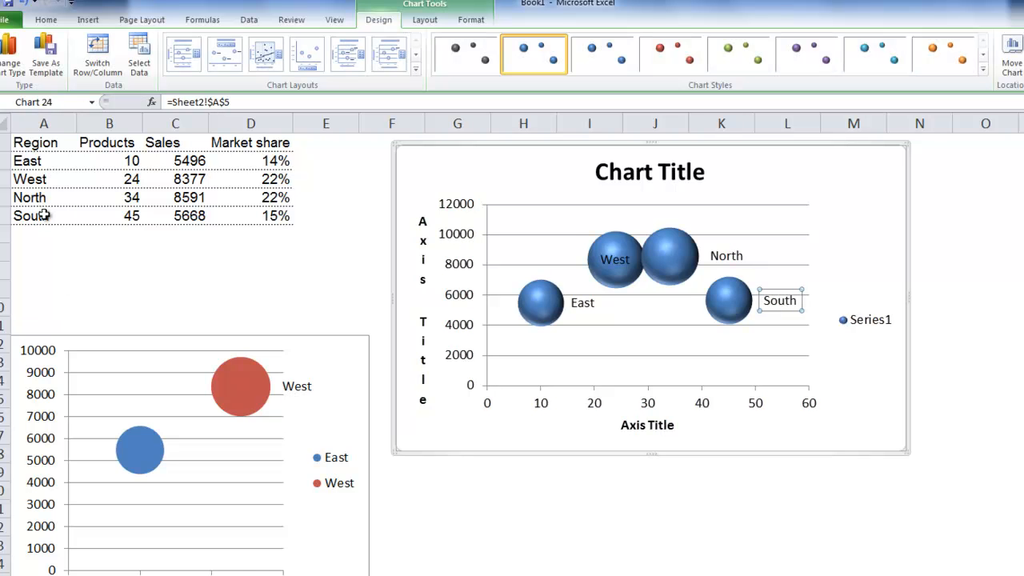